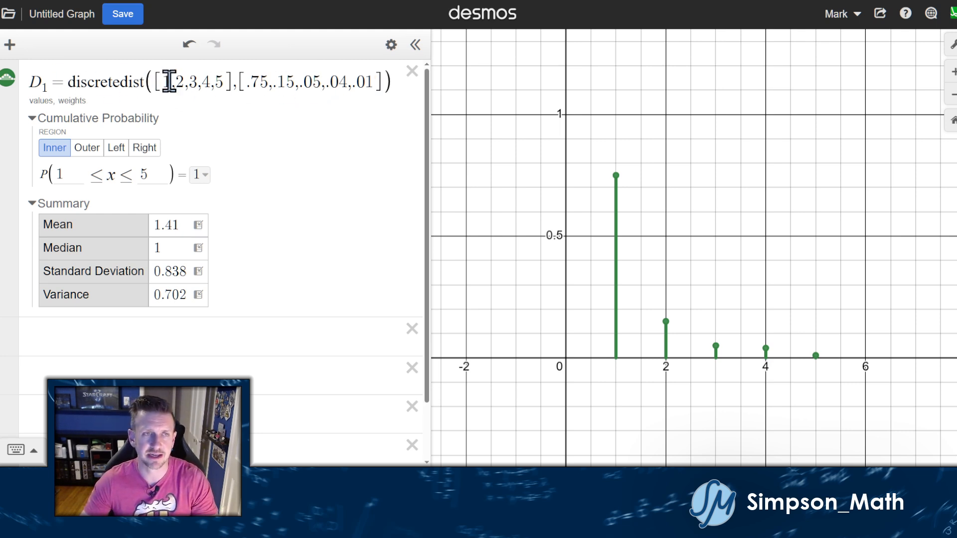
# Re-expand D1's Summary and Cumulative Probability sections so P(1 ≤ x ≤ 5) = 1 shows again.
pyautogui.click(70, 119)
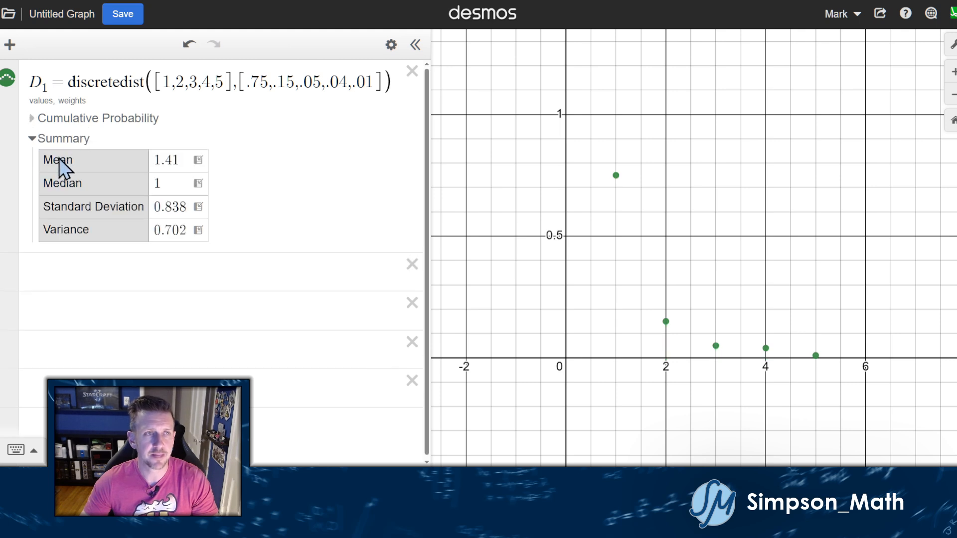
pyautogui.click(55, 139)
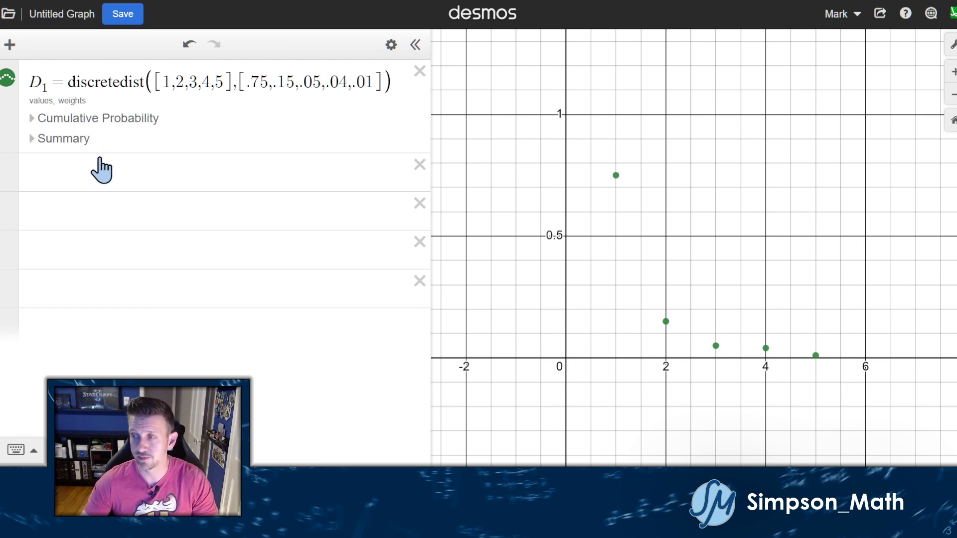
pyautogui.click(59, 141)
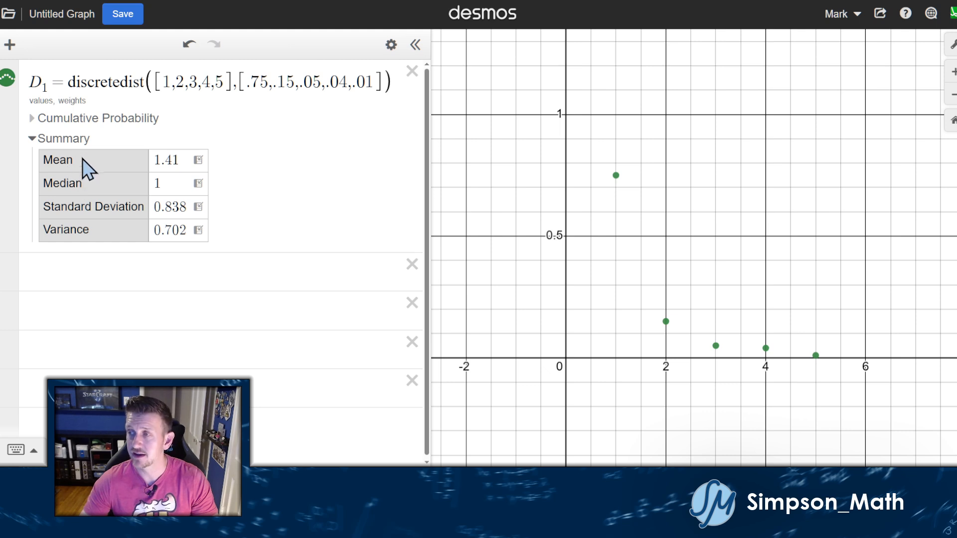
pyautogui.click(64, 140)
pyautogui.click(64, 140)
pyautogui.click(65, 119)
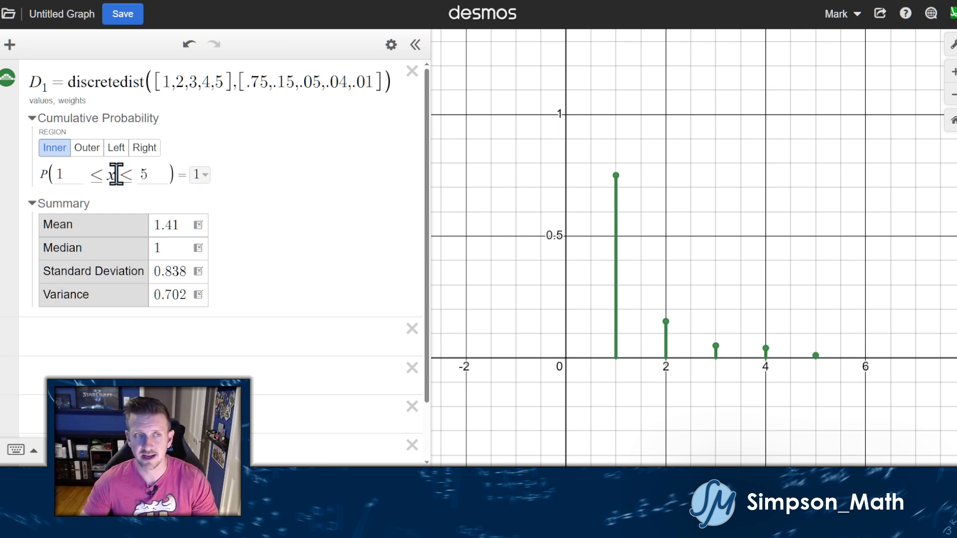
pyautogui.click(163, 178)
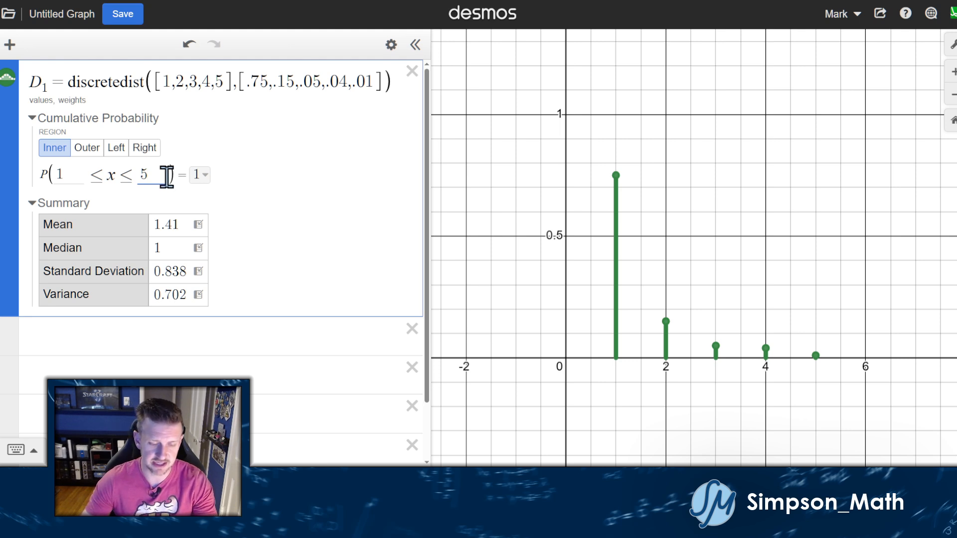
pyautogui.click(63, 177)
pyautogui.press('BackSpace')
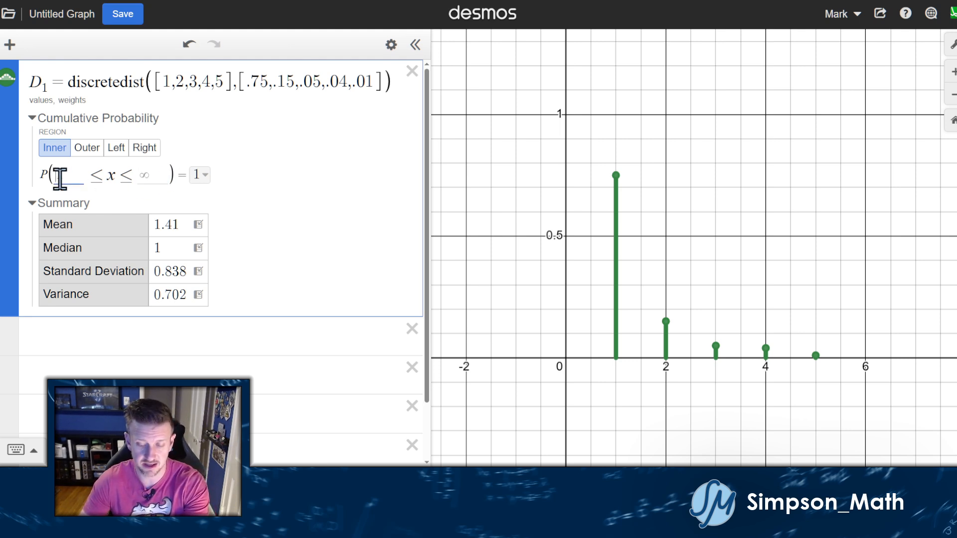
pyautogui.press('BackSpace')
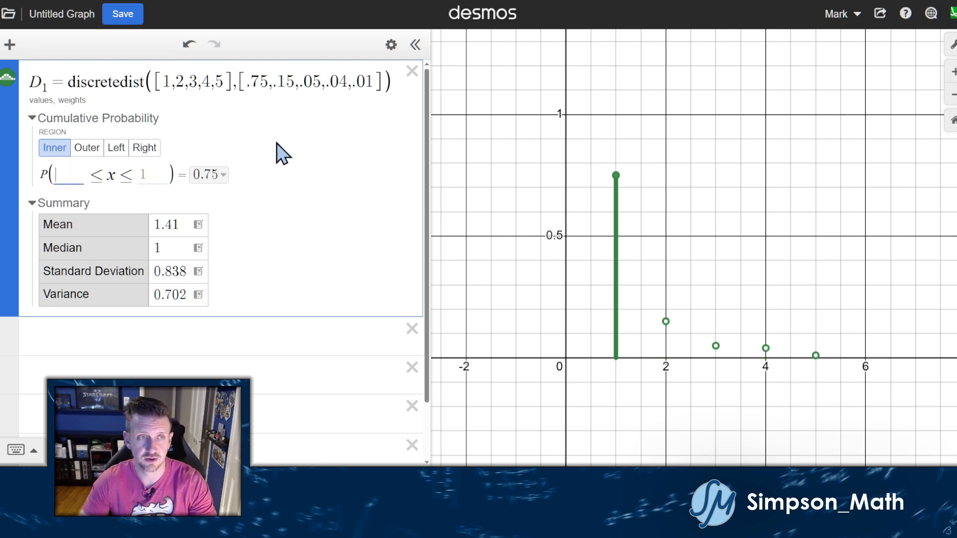
pyautogui.click(269, 335)
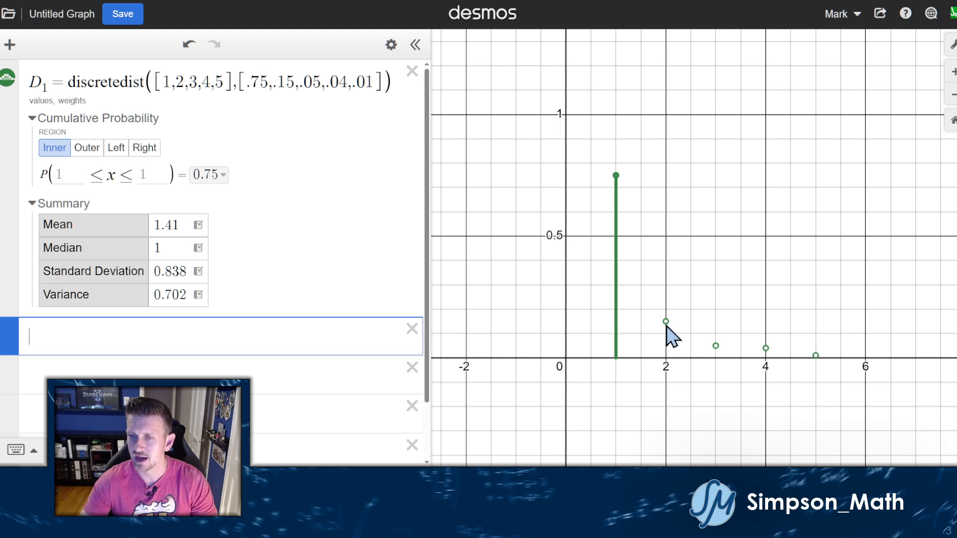
pyautogui.click(76, 174)
pyautogui.write('1')
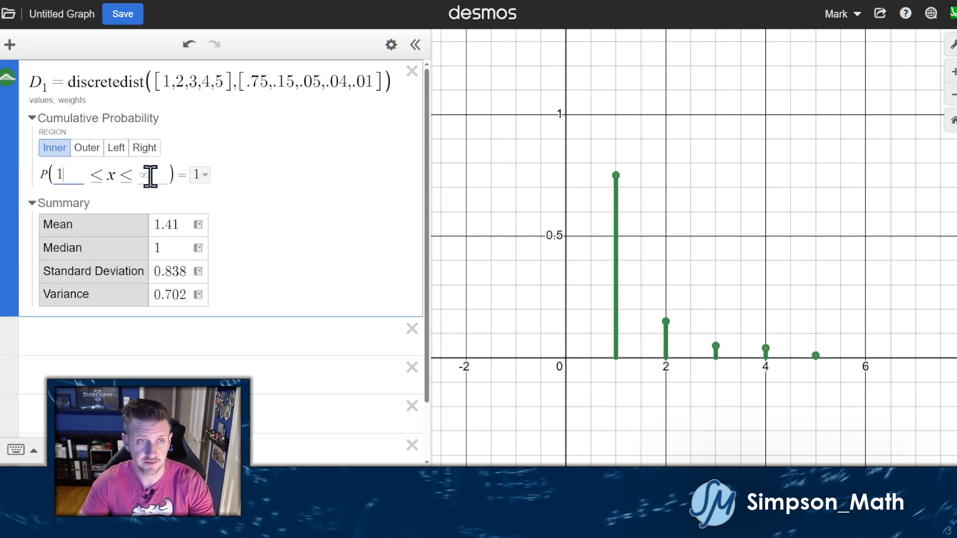
pyautogui.write('5')
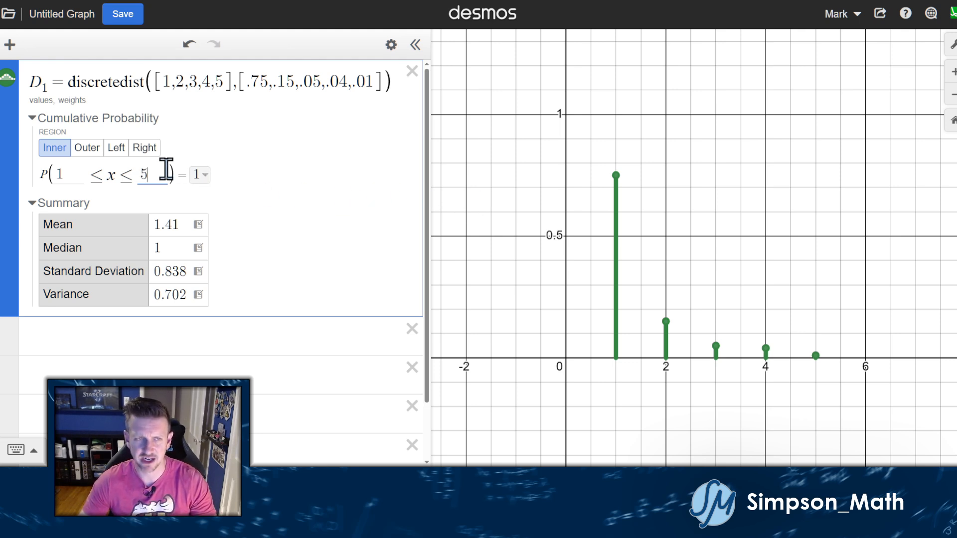
pyautogui.press('BackSpace')
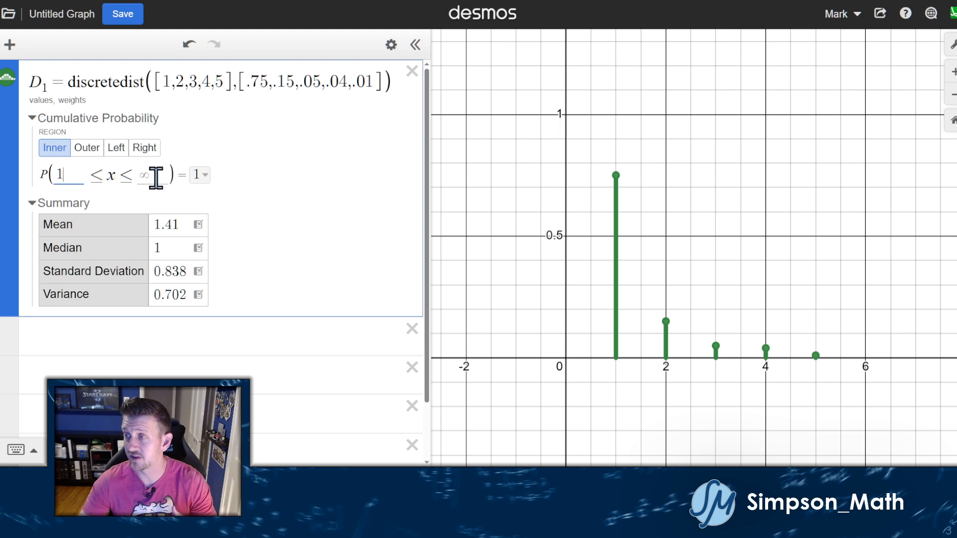
pyautogui.write('5')
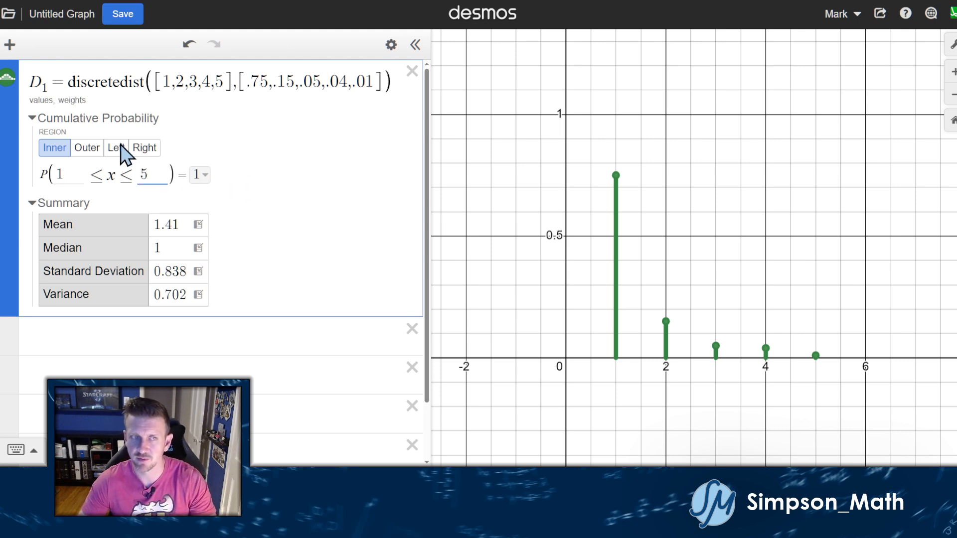
pyautogui.click(479, 194)
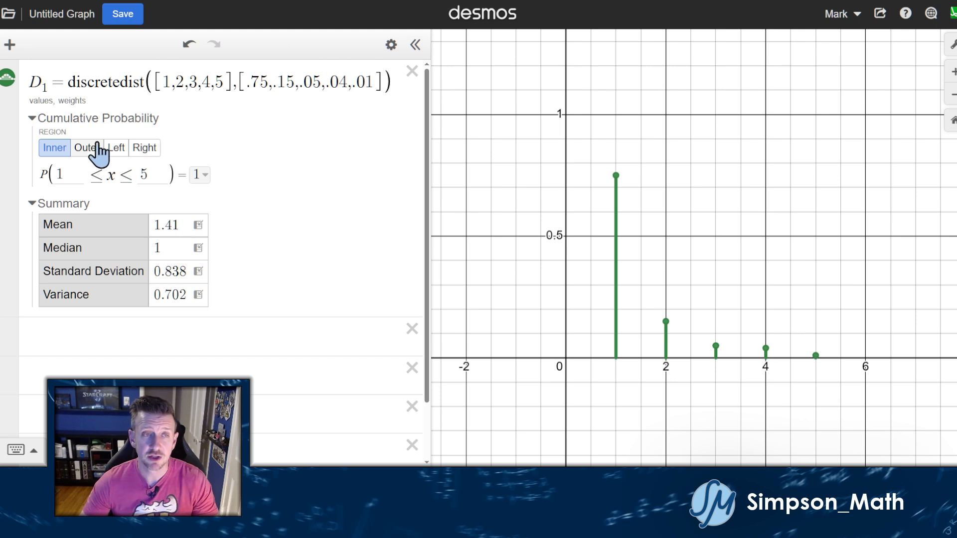
# Switch D1's cumulative probability to a right-tail P(x ≥ 3).
pyautogui.click(144, 148)
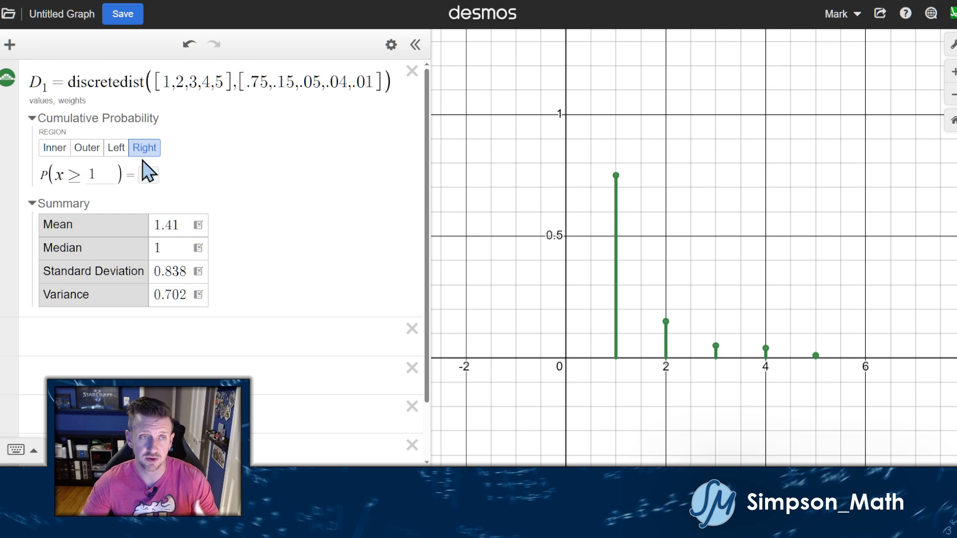
pyautogui.click(113, 172)
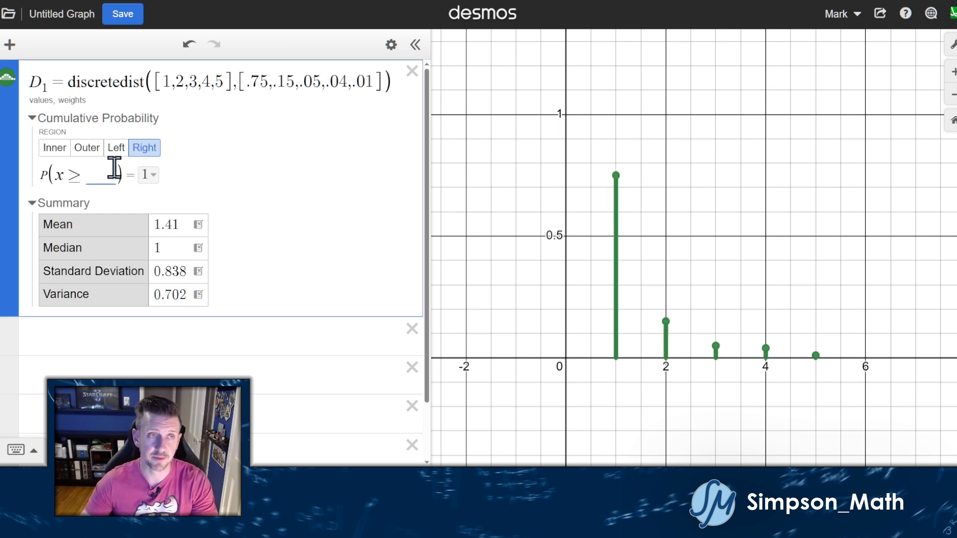
pyautogui.write('3')
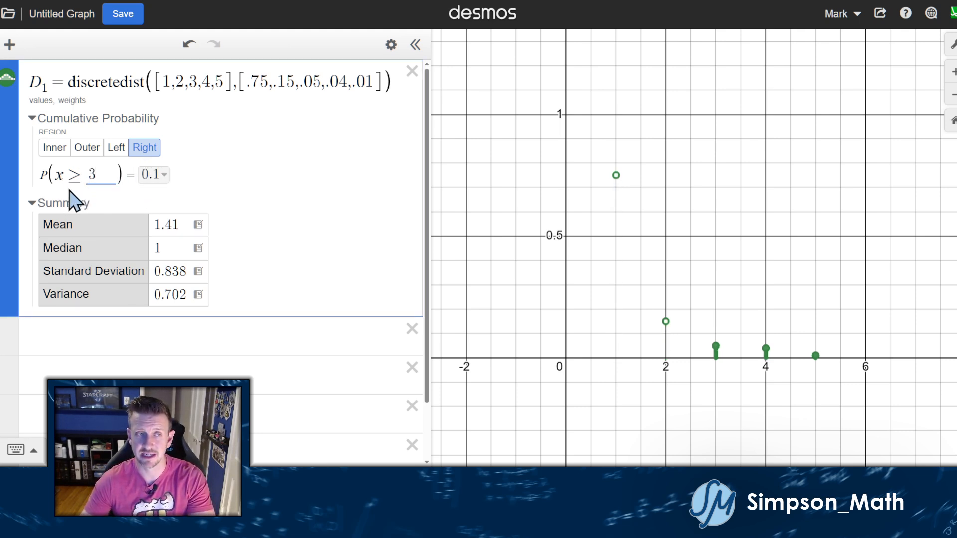
# Pin coordinate labels on the x=3, 4, 5 points and return to an inner interval from 1.
pyautogui.click(717, 349)
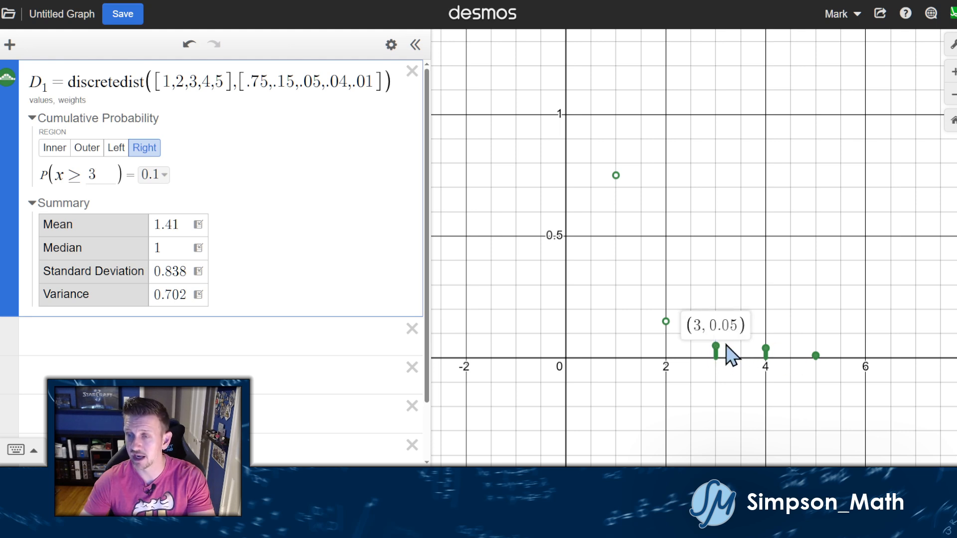
pyautogui.click(766, 348)
pyautogui.click(815, 356)
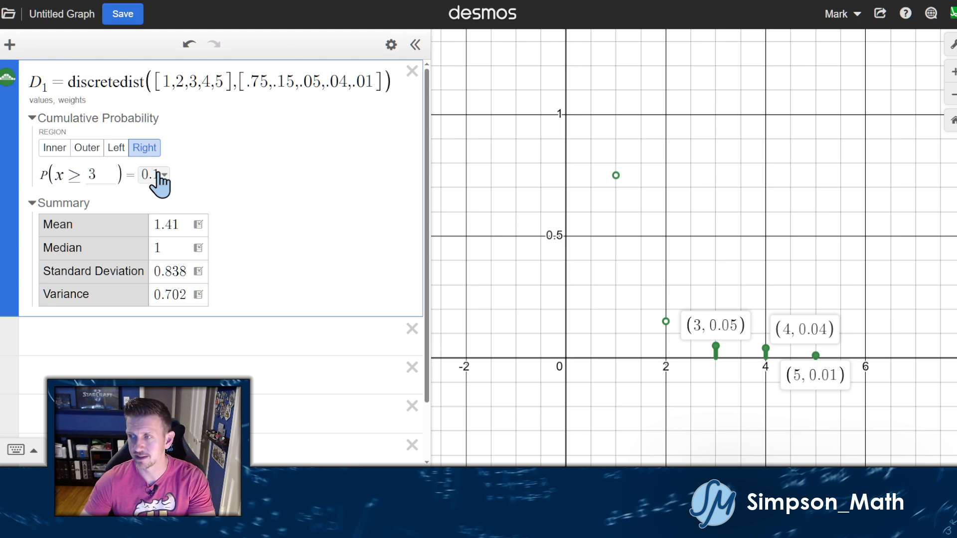
pyautogui.click(54, 147)
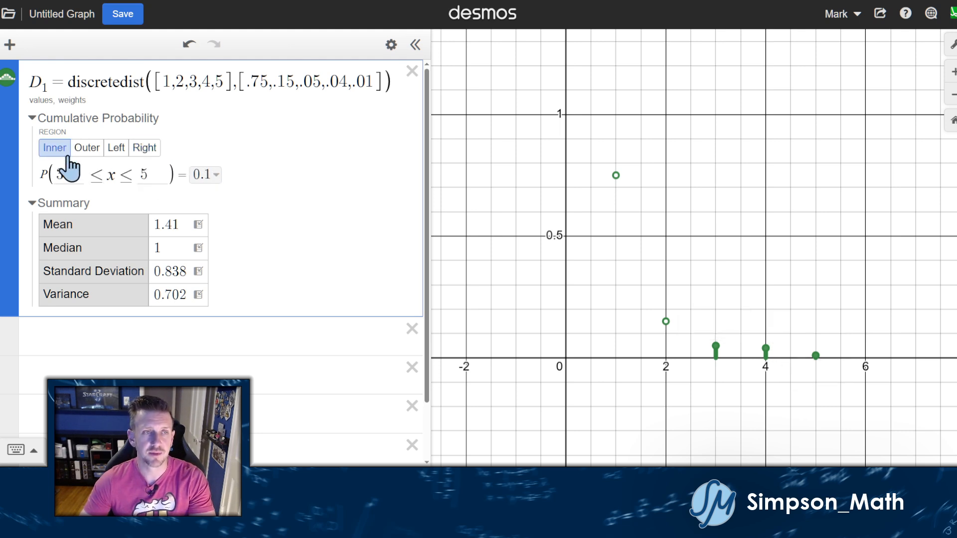
pyautogui.write('1')
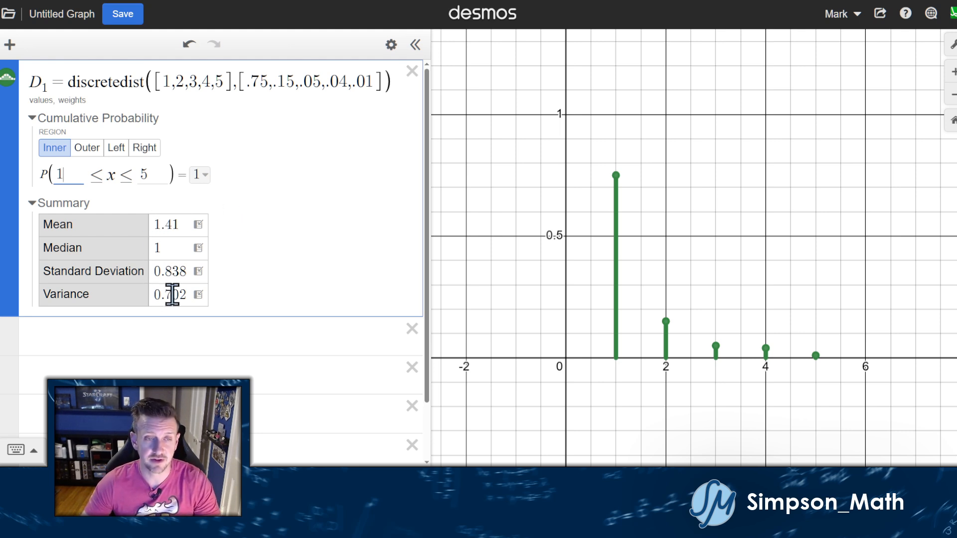
# Re-expand D1's Summary showing mean 1.41, median 1, standard deviation 0.838, variance 0.702.
pyautogui.click(41, 202)
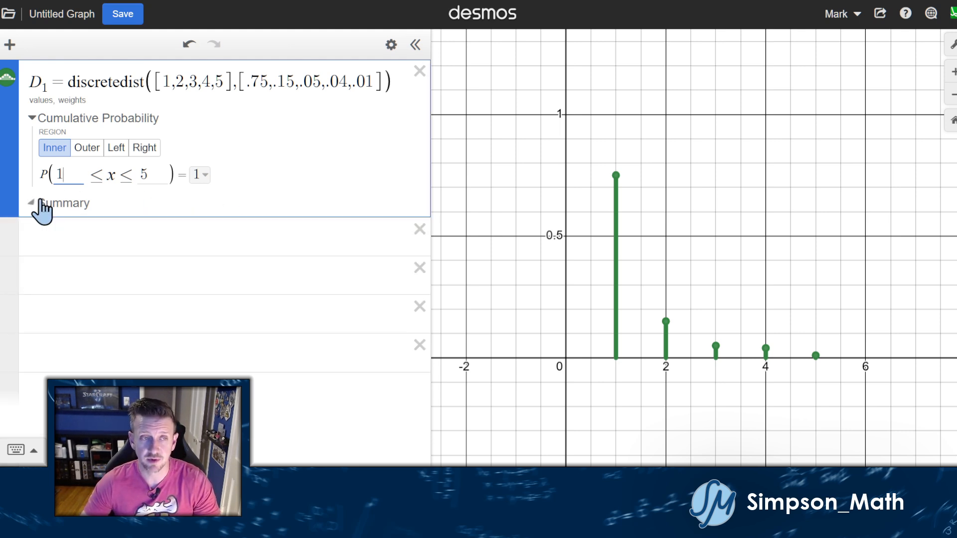
pyautogui.click(41, 203)
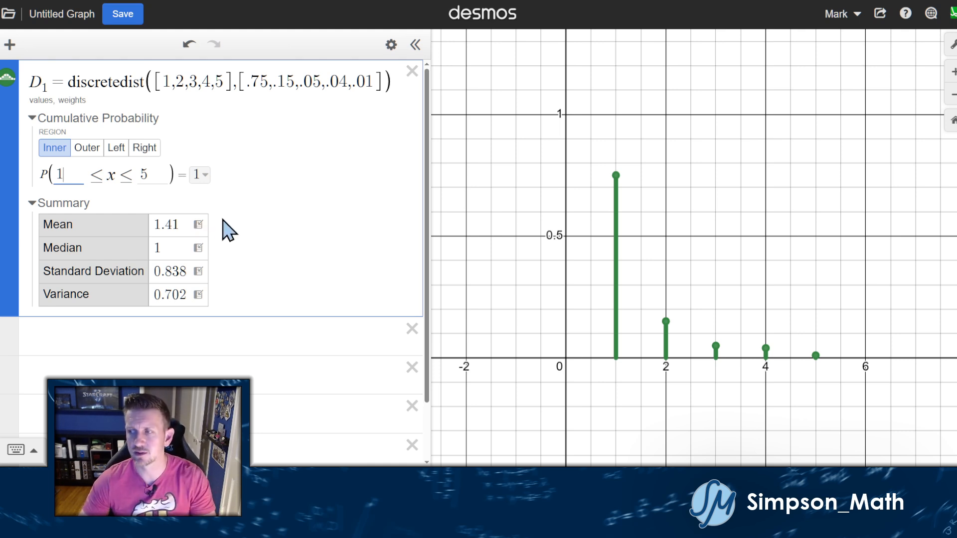
# Add stdev(D₁) as its own expression line.
pyautogui.click(200, 271)
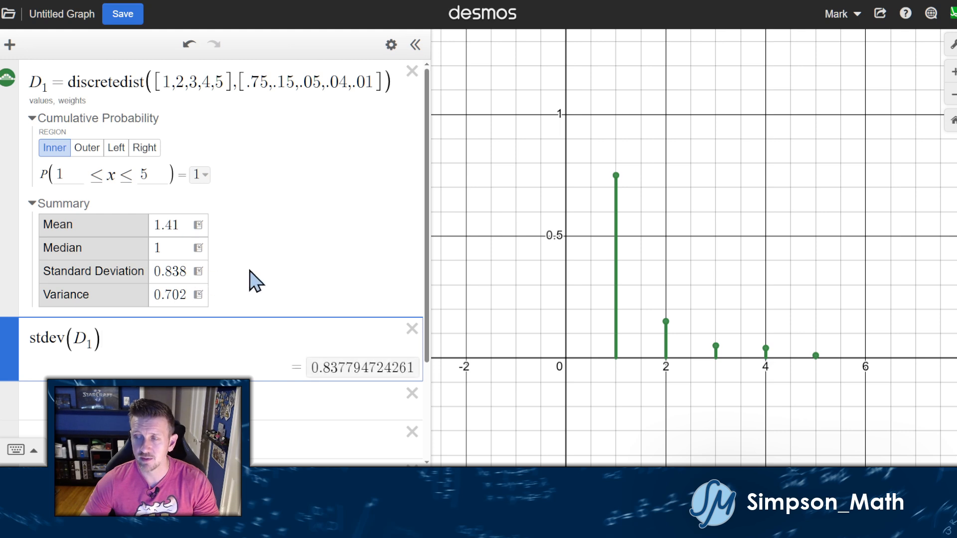
pyautogui.scroll(-1, 171, 287)
pyautogui.moveTo(118, 290); pyautogui.dragTo(32, 292)
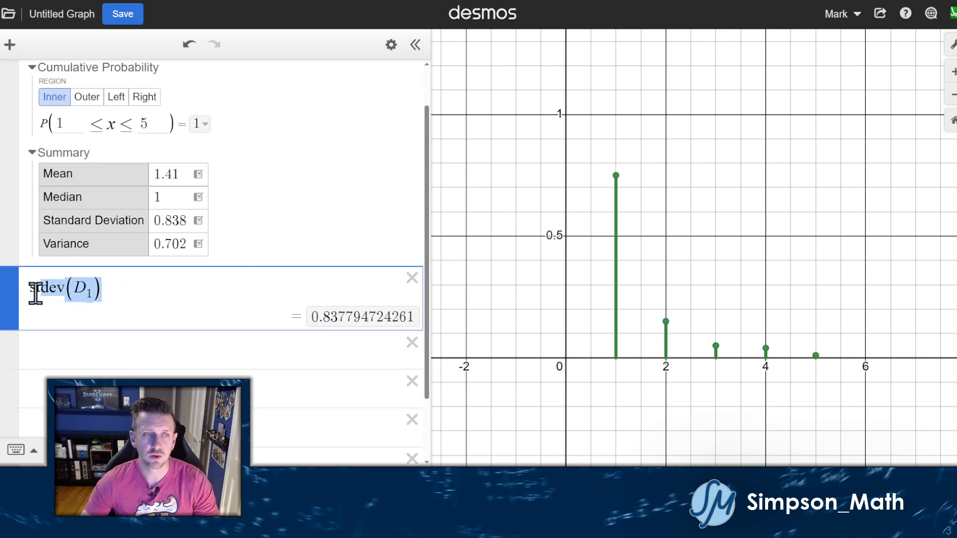
pyautogui.click(135, 296)
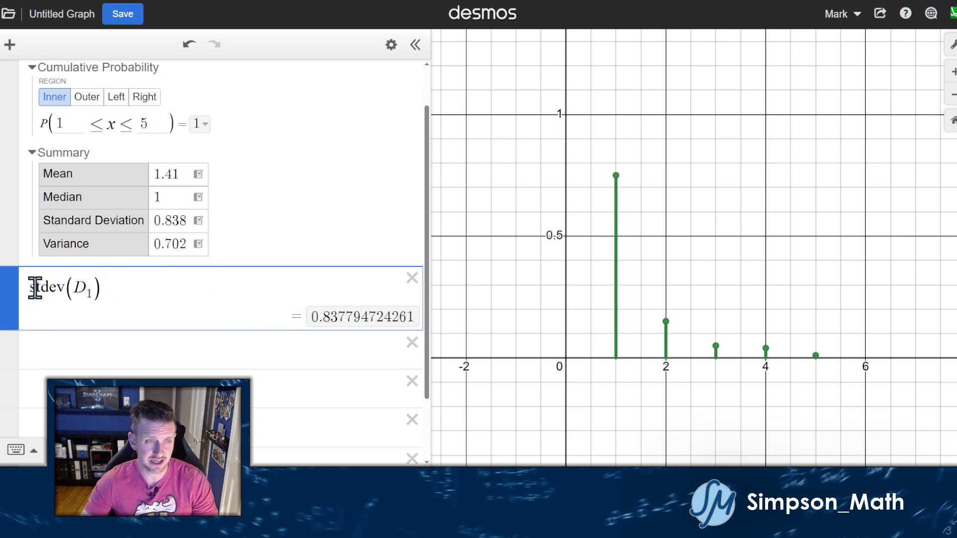
pyautogui.scroll(2, 128, 218)
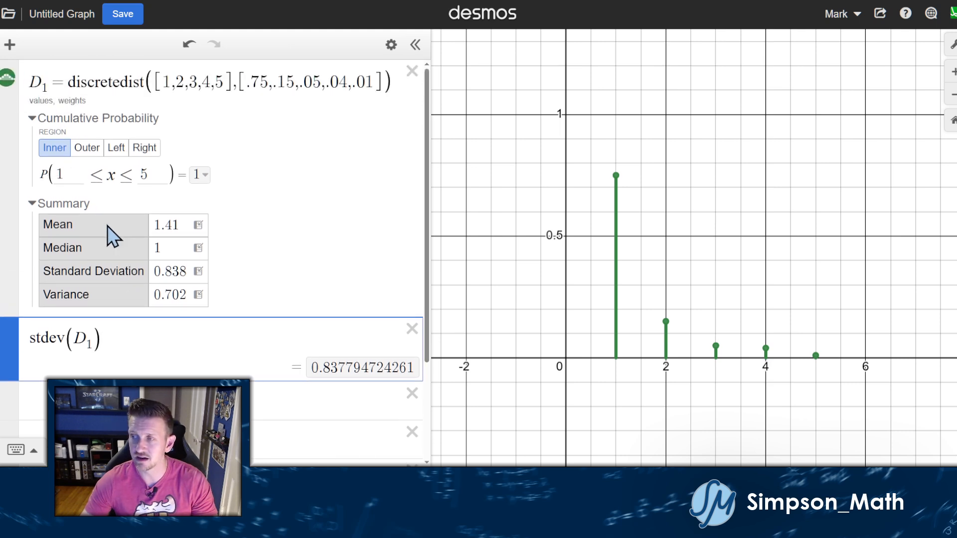
pyautogui.scroll(-4, 130, 229)
pyautogui.scroll(2, 137, 282)
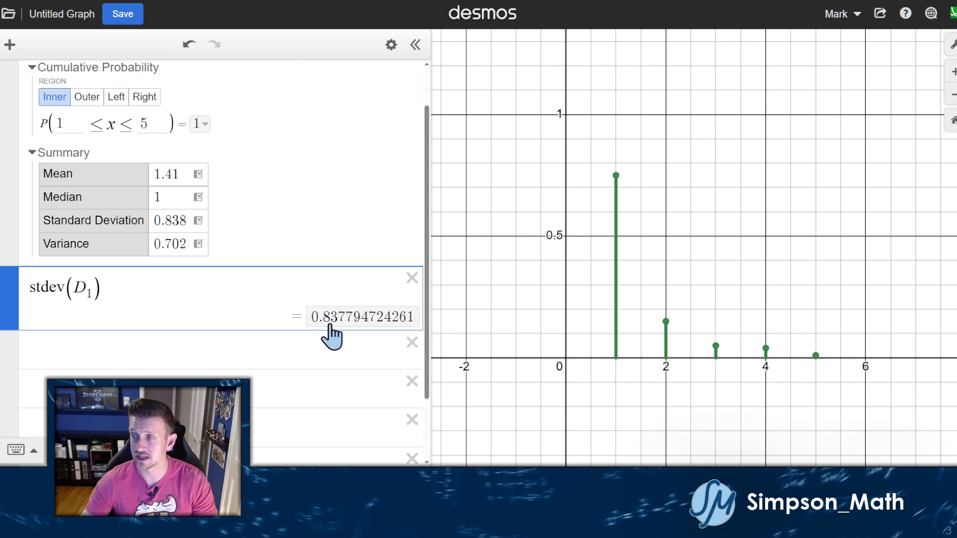
# Add var(D₁) = 0.7019 as a decimal and mean(D₁) = 1.41 as separate expressions.
pyautogui.click(198, 244)
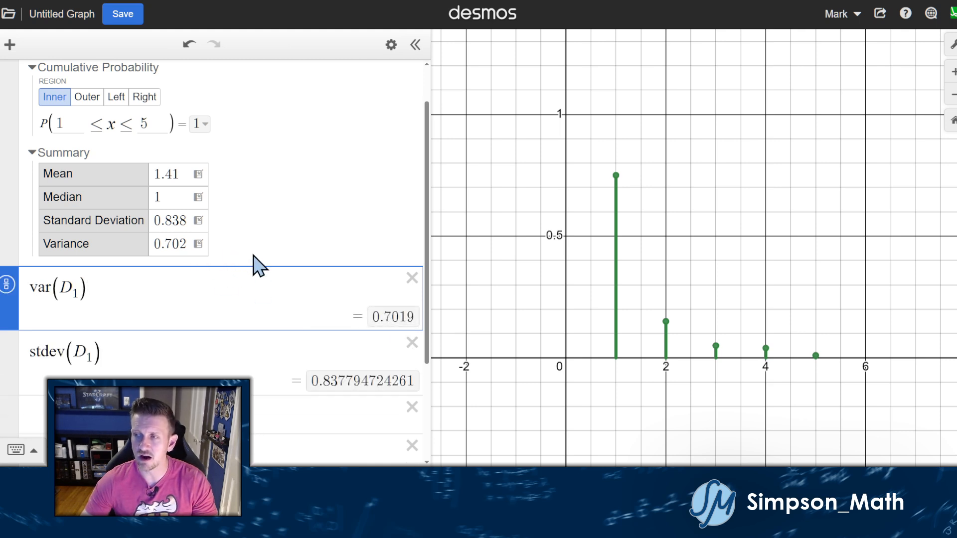
pyautogui.scroll(-2, 256, 264)
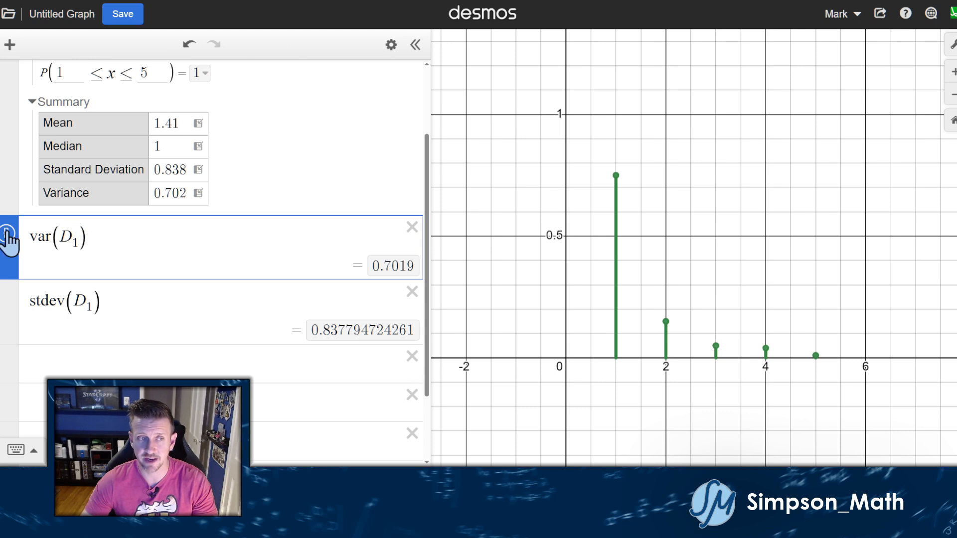
pyautogui.click(393, 266)
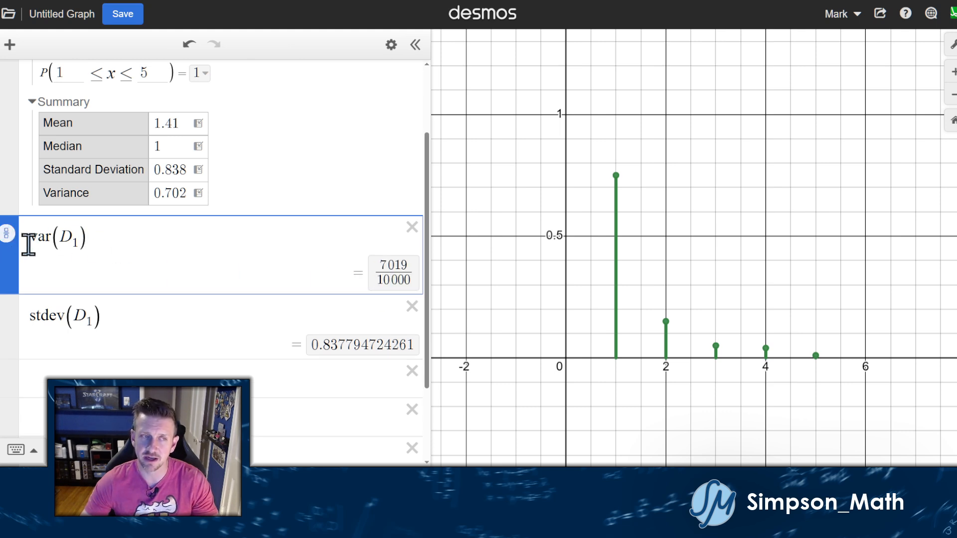
pyautogui.click(10, 236)
pyautogui.scroll(1, 300, 257)
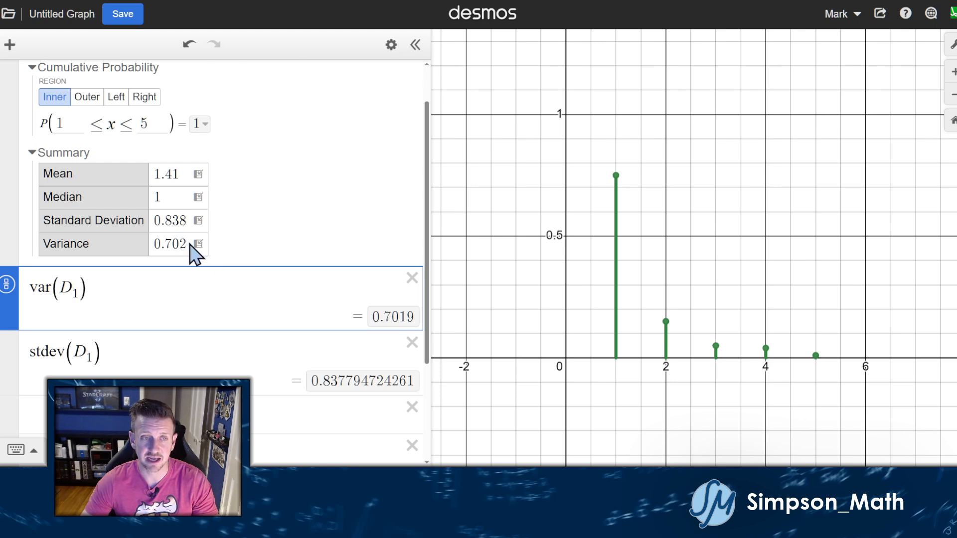
pyautogui.click(197, 174)
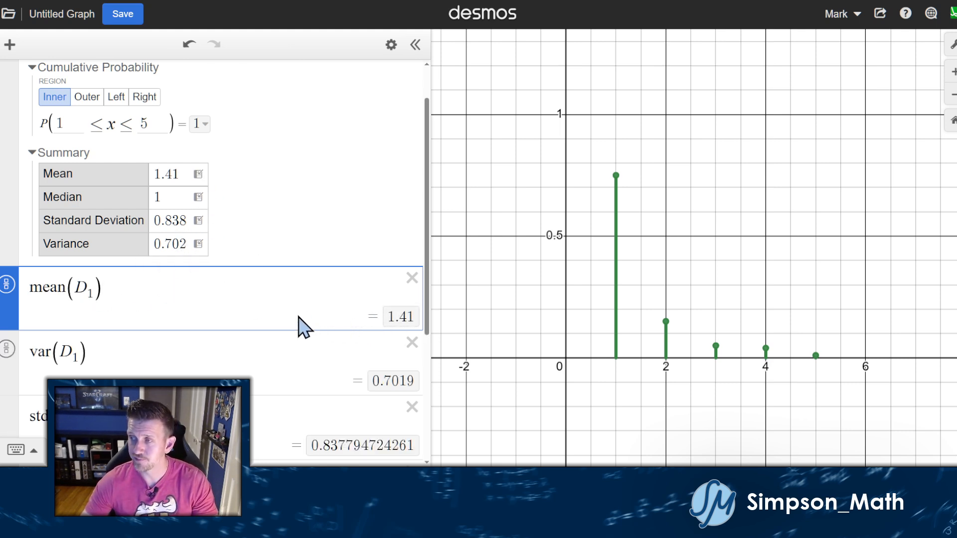
pyautogui.scroll(1, 303, 324)
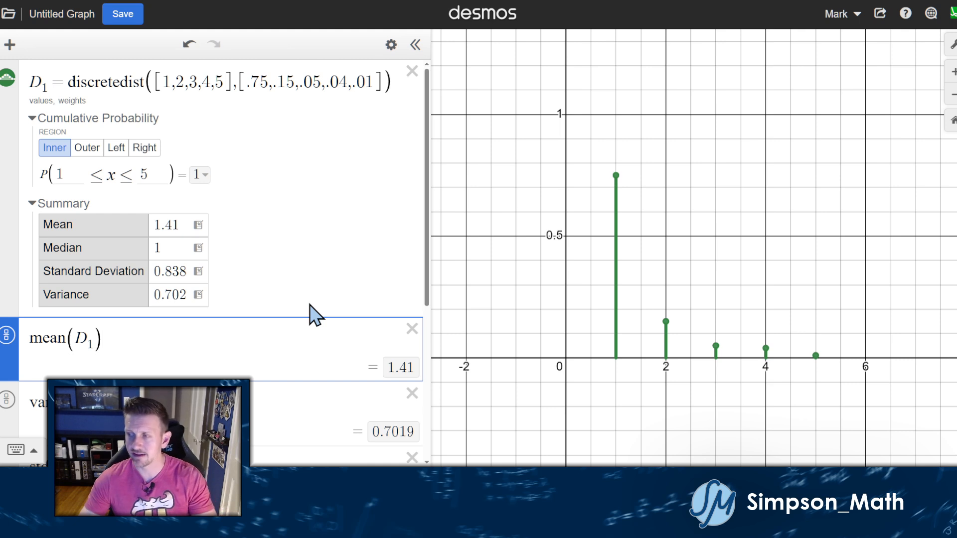
# Delete the D1 distribution and its mean, var and stdev lines, then reset the graph view.
pyautogui.click(412, 71)
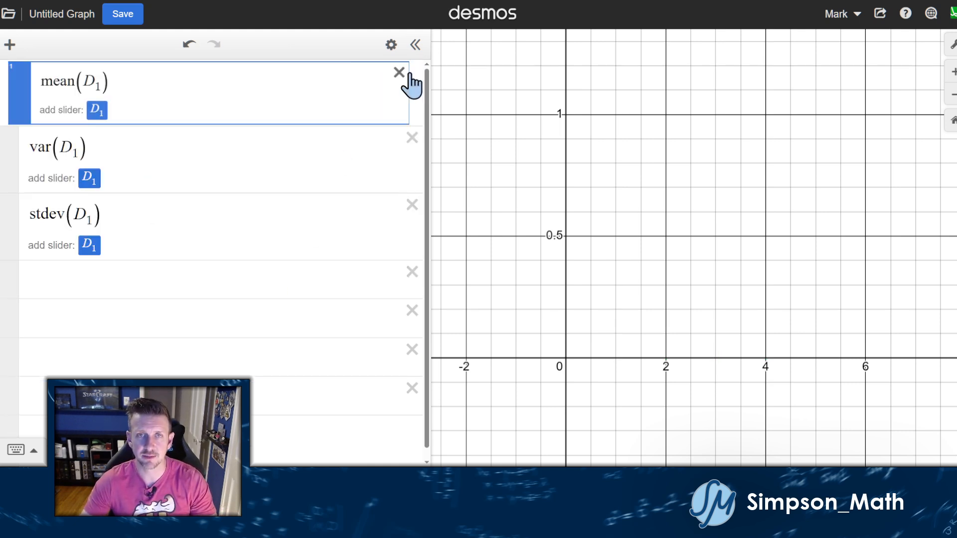
pyautogui.click(411, 80)
pyautogui.click(410, 81)
pyautogui.click(410, 83)
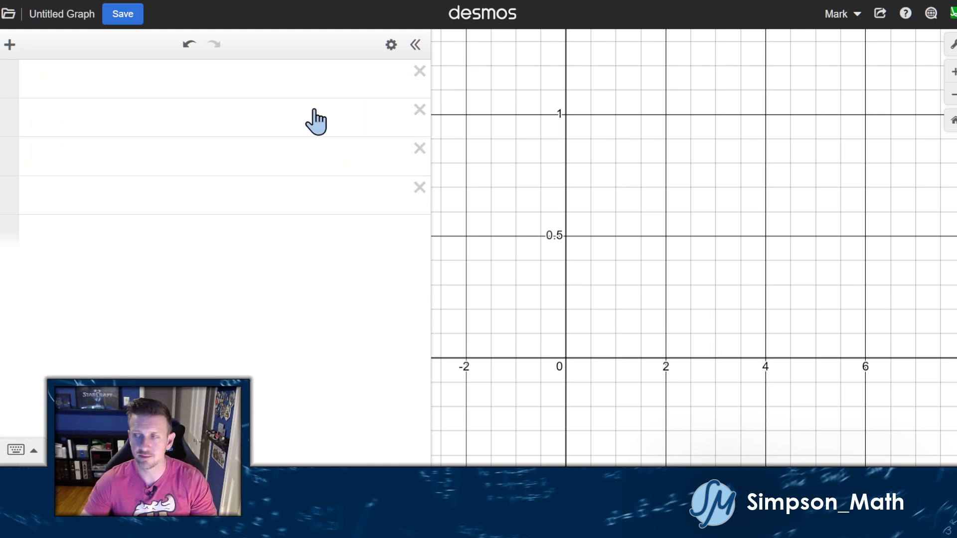
pyautogui.click(269, 115)
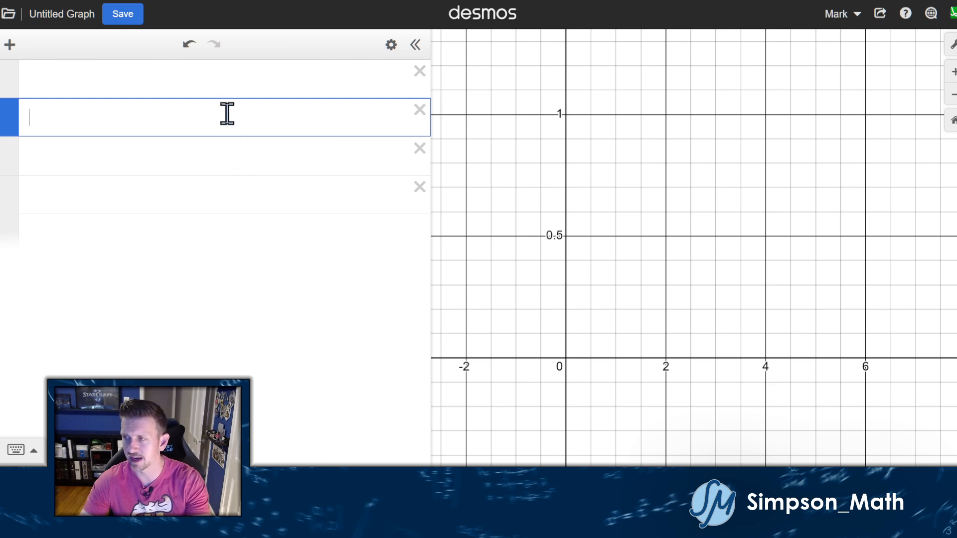
pyautogui.click(568, 133)
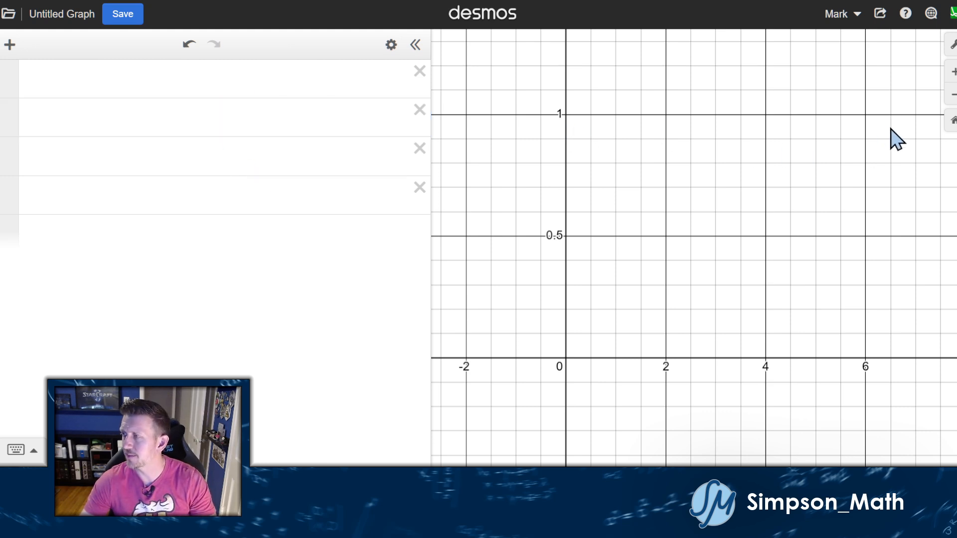
pyautogui.click(952, 124)
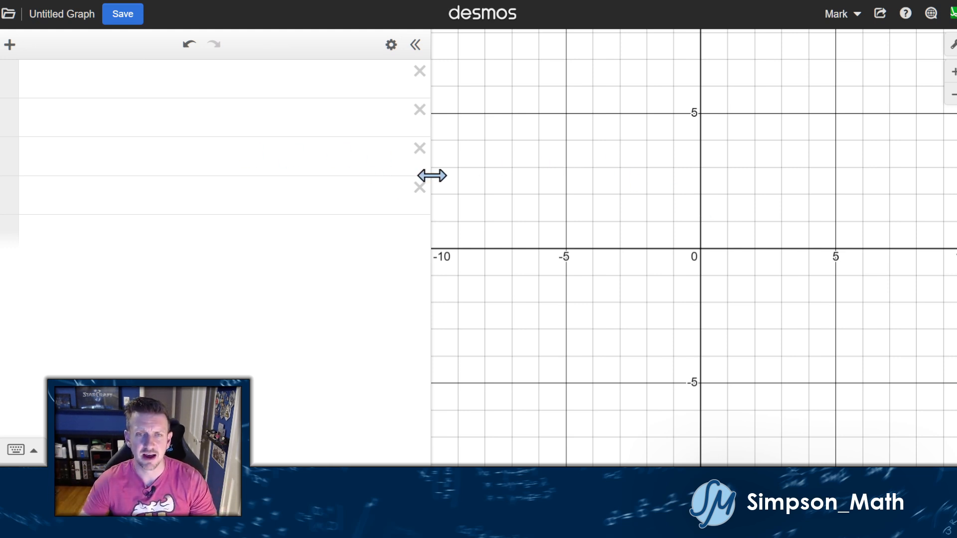
# Drag the divider to widen the empty expression list and bring up the Add Item menu.
pyautogui.moveTo(429, 175); pyautogui.dragTo(461, 193)
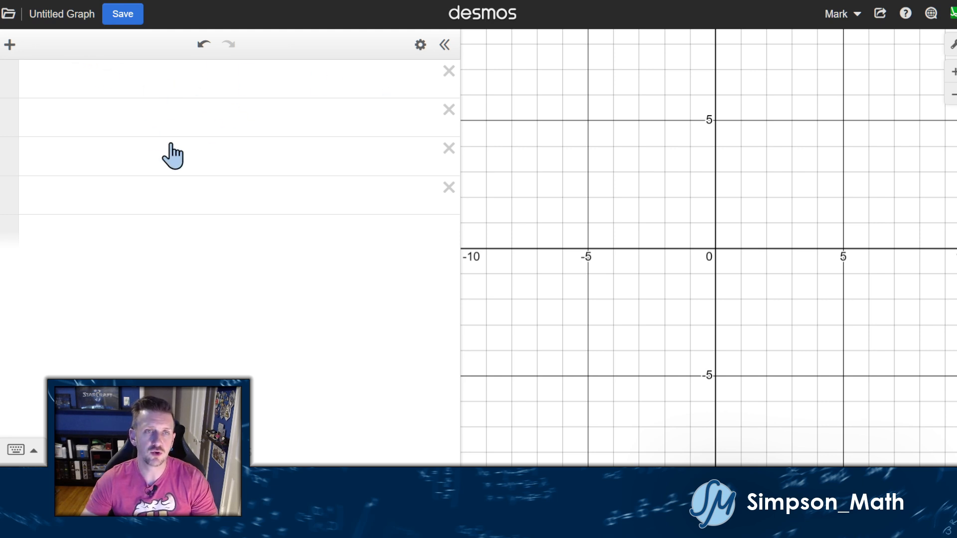
pyautogui.click(90, 84)
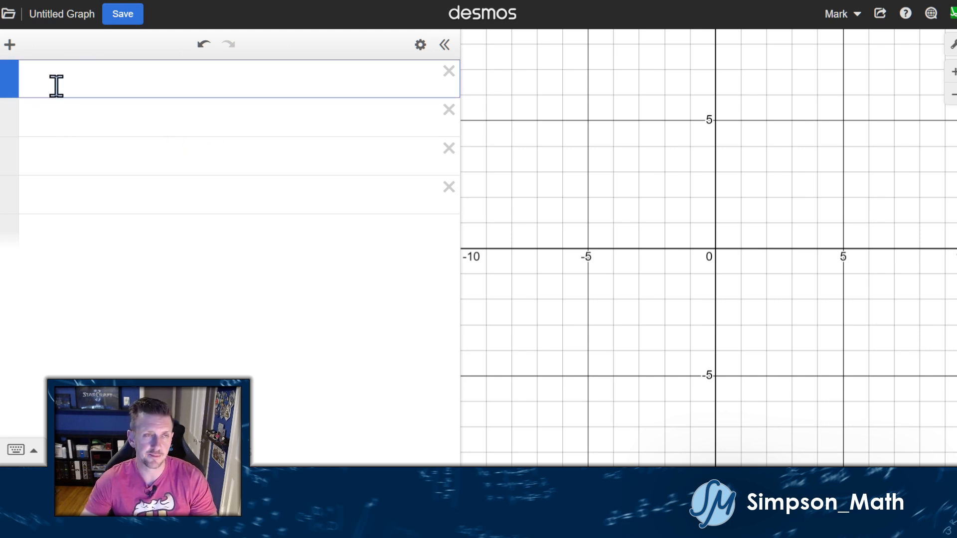
pyautogui.click(70, 192)
pyautogui.click(74, 144)
pyautogui.click(68, 118)
pyautogui.click(62, 84)
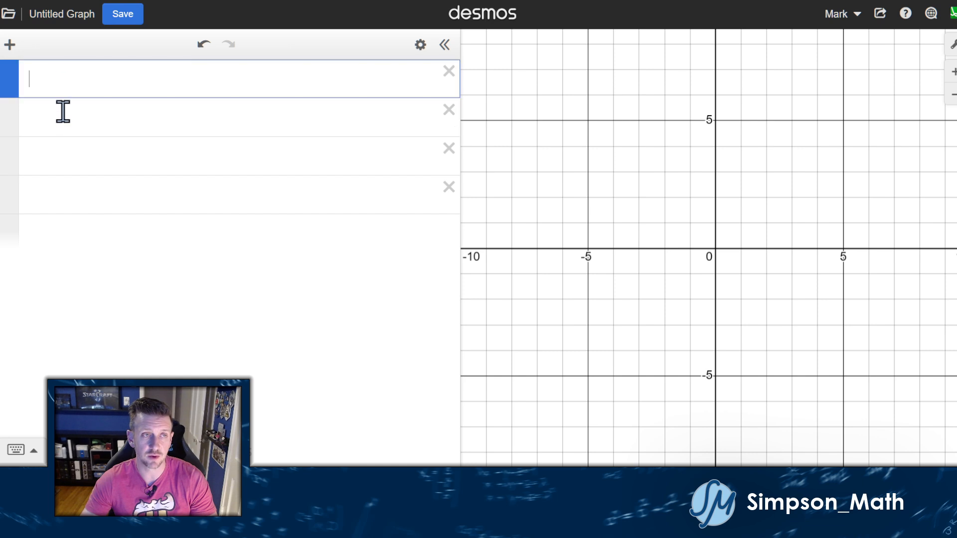
pyautogui.click(63, 111)
pyautogui.click(60, 92)
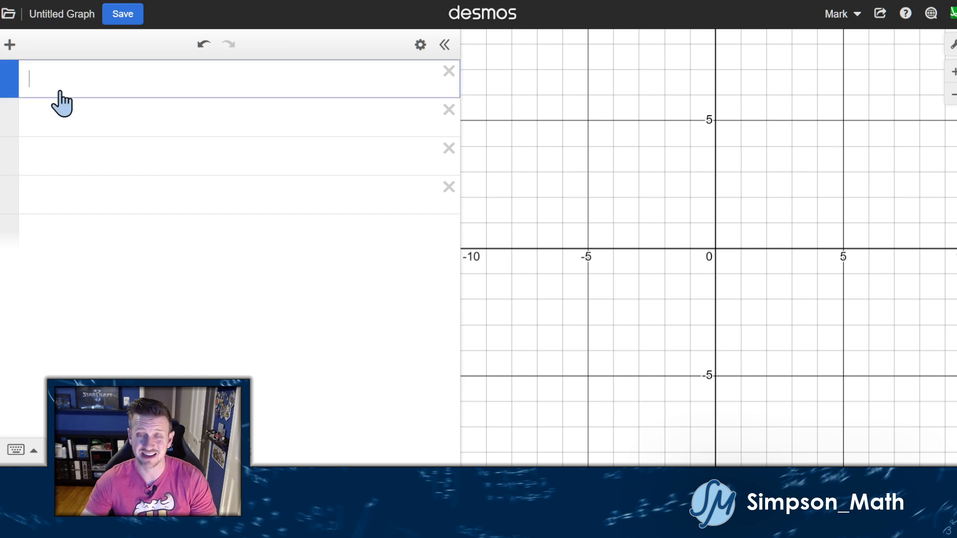
pyautogui.click(516, 128)
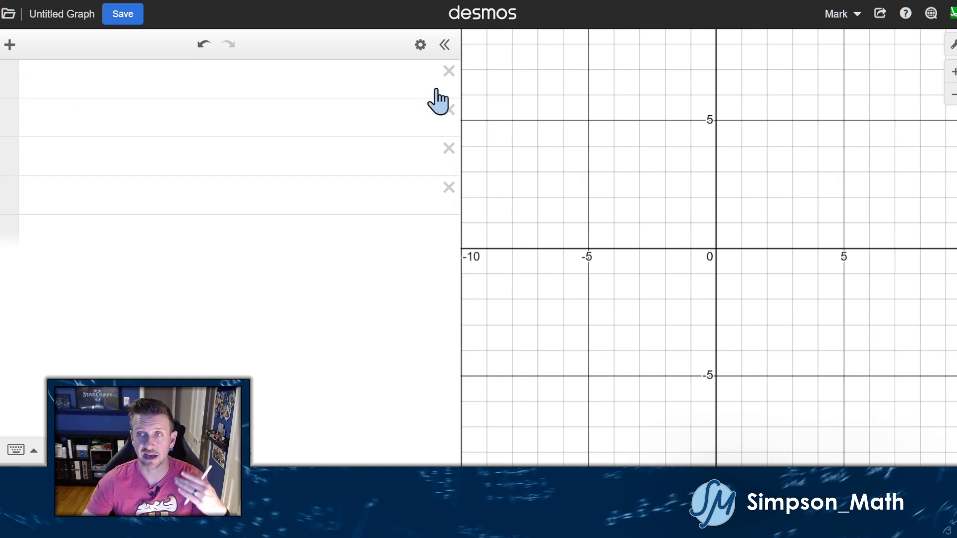
pyautogui.click(9, 47)
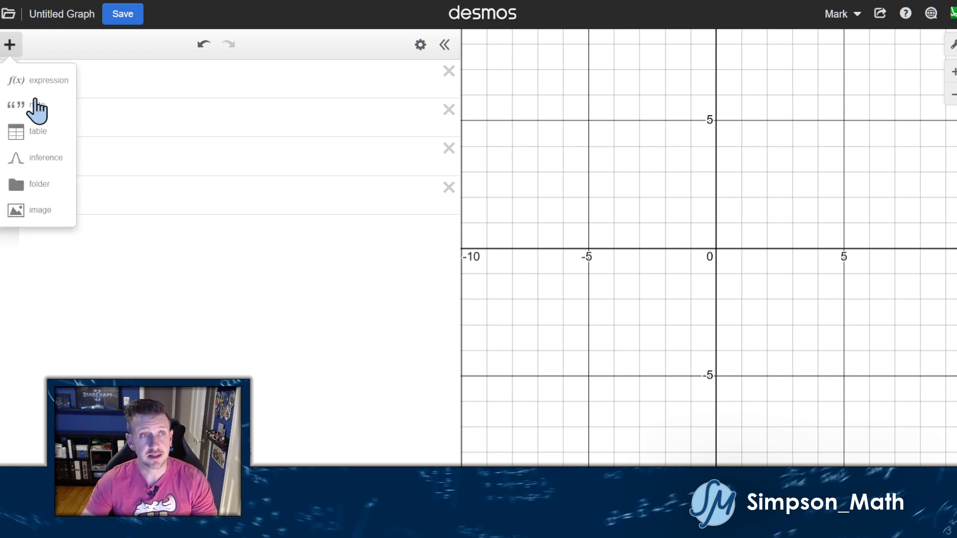
# Add an inference Probability Distribution item and set its type to Discrete distribution.
pyautogui.click(48, 162)
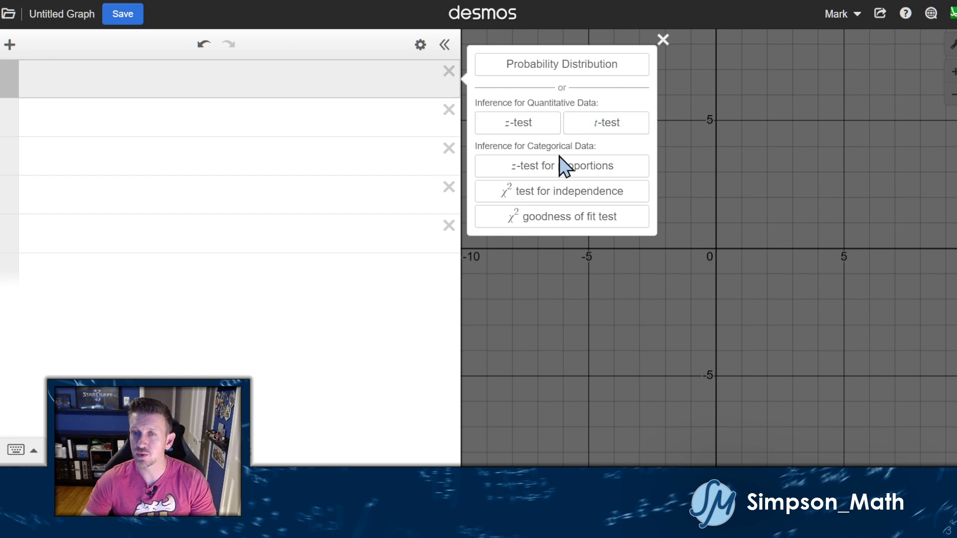
pyautogui.click(537, 75)
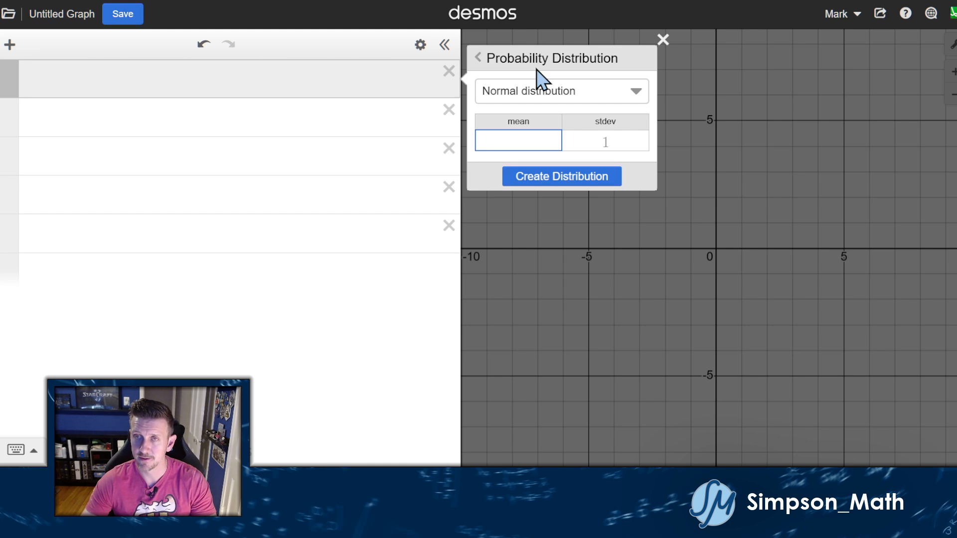
pyautogui.click(624, 99)
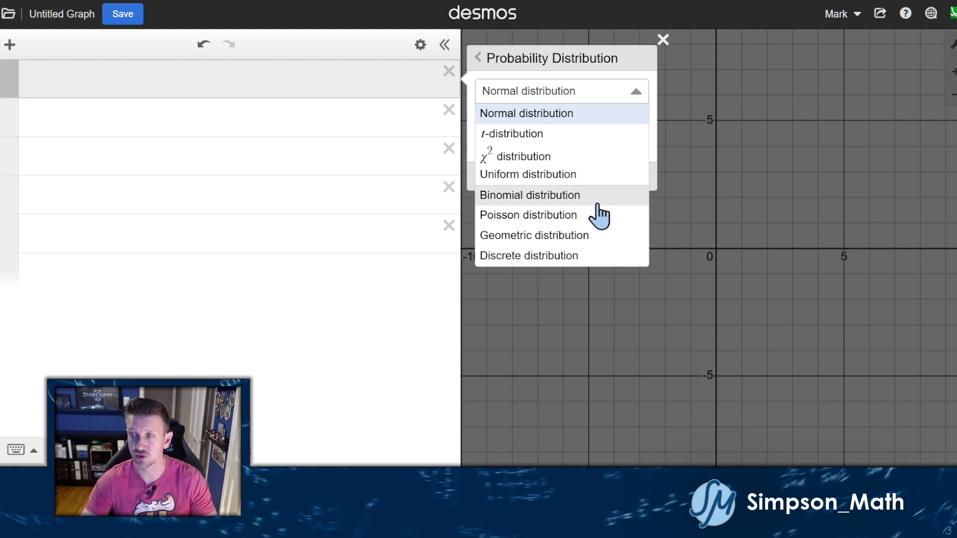
pyautogui.click(586, 259)
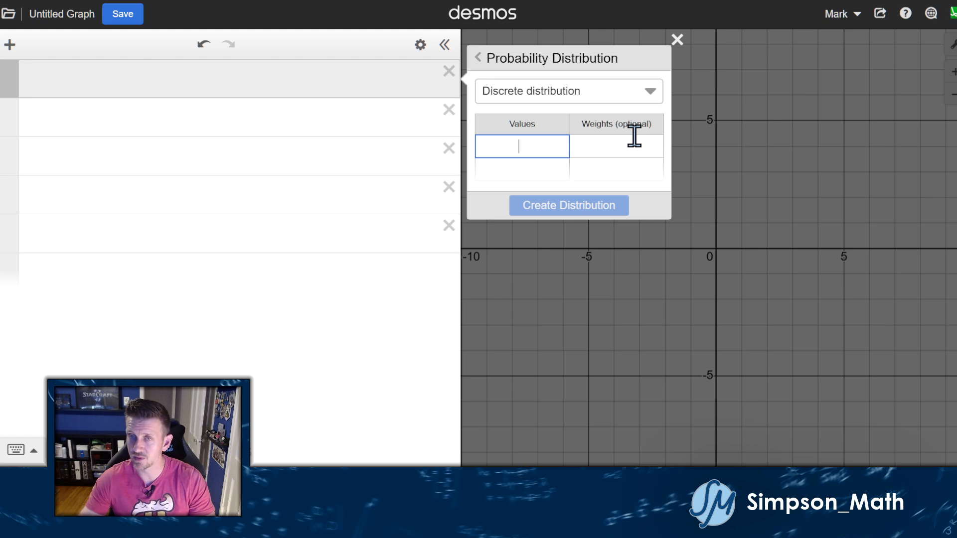
# Enter the values 1, 2, 3, 4, 5 into the Values column.
pyautogui.write('1')
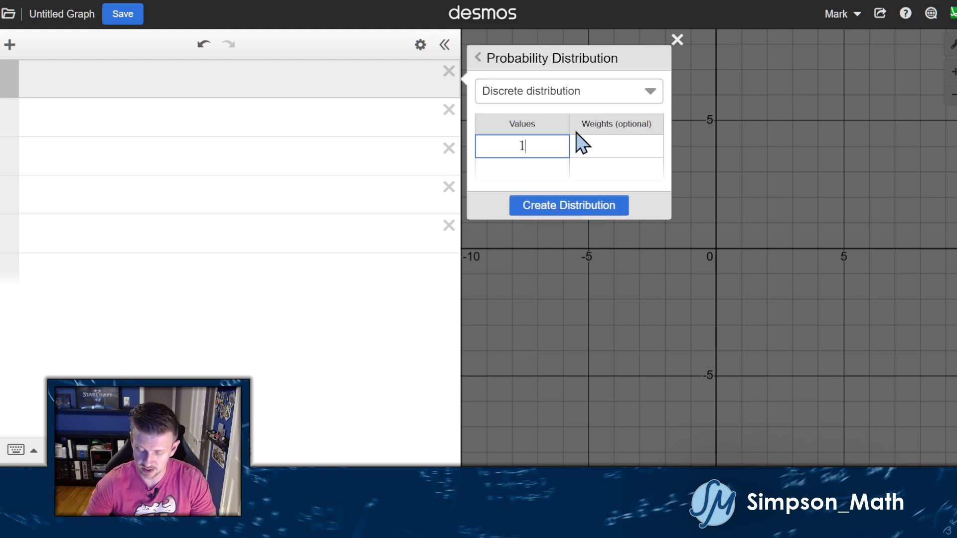
pyautogui.press('Return')
pyautogui.write('2')
pyautogui.press('Return')
pyautogui.write('4')
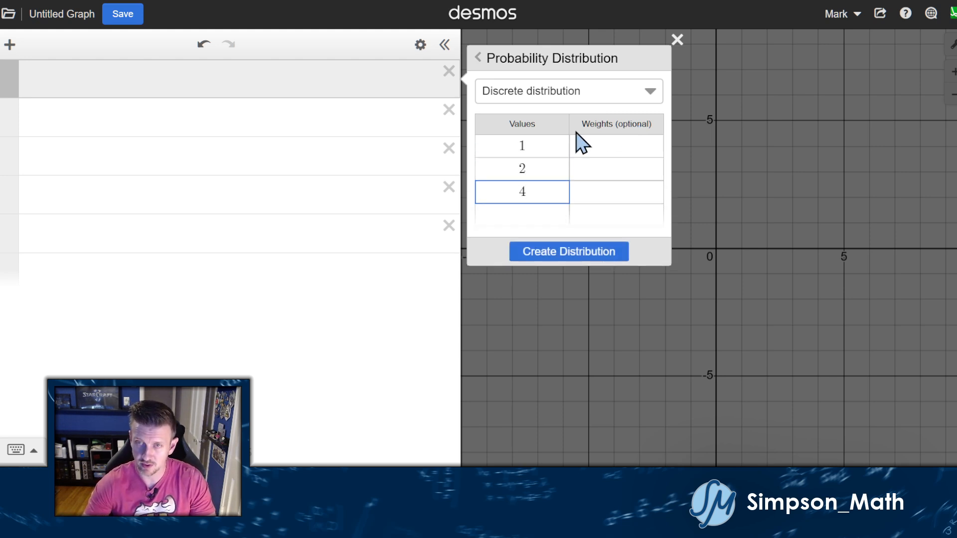
pyautogui.press('BackSpace')
pyautogui.write('3')
pyautogui.press('Return')
pyautogui.write('4')
pyautogui.press('Return')
pyautogui.write('5')
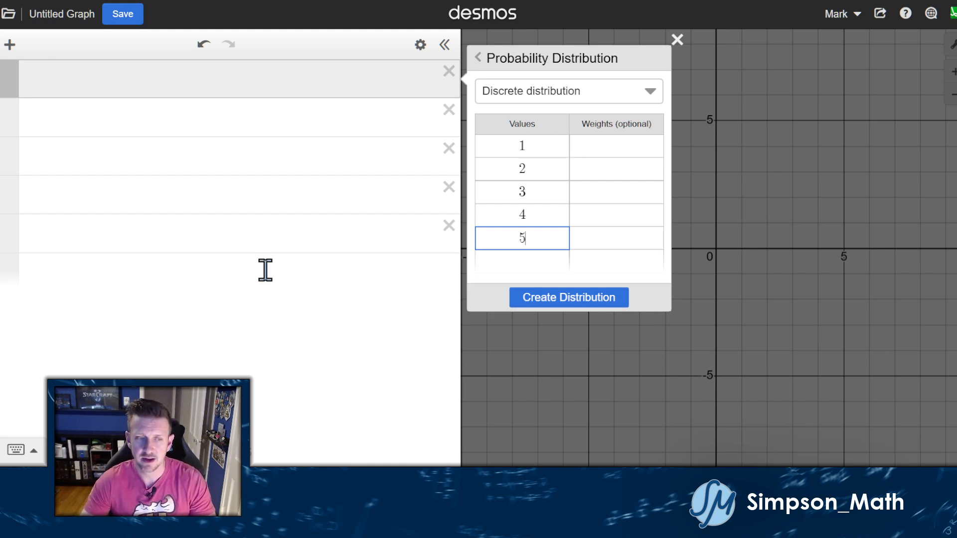
# Create the unweighted distribution, plotting five points at probability 0.2.
pyautogui.click(24, 451)
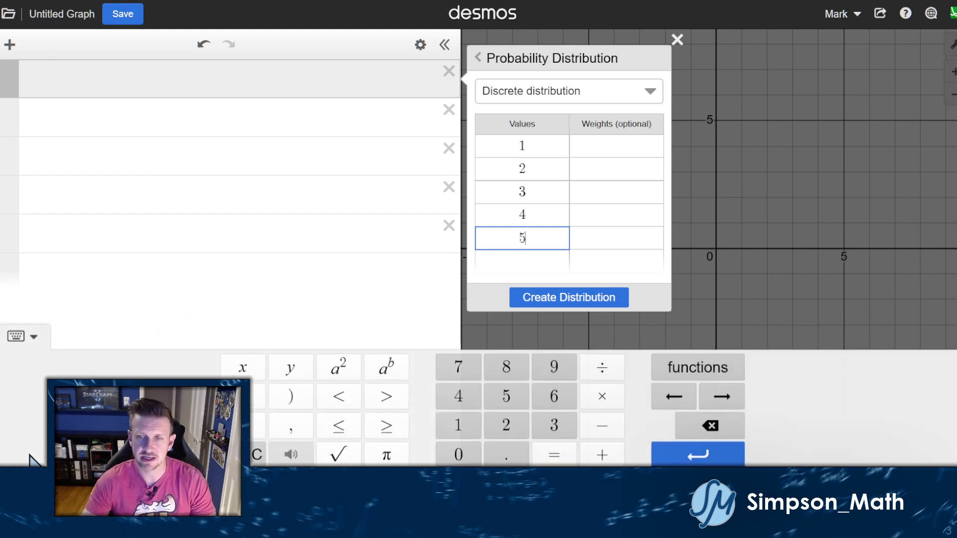
pyautogui.click(33, 329)
pyautogui.click(547, 151)
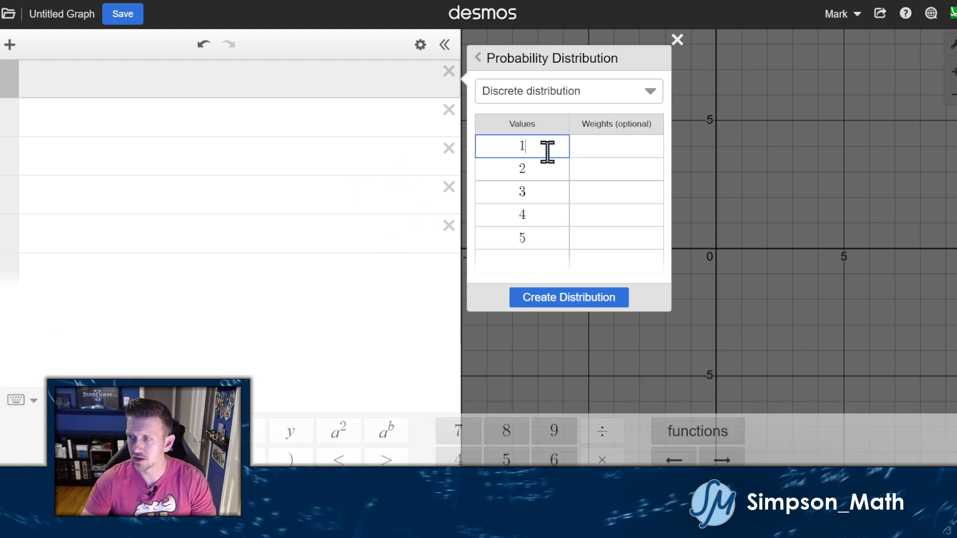
pyautogui.click(28, 335)
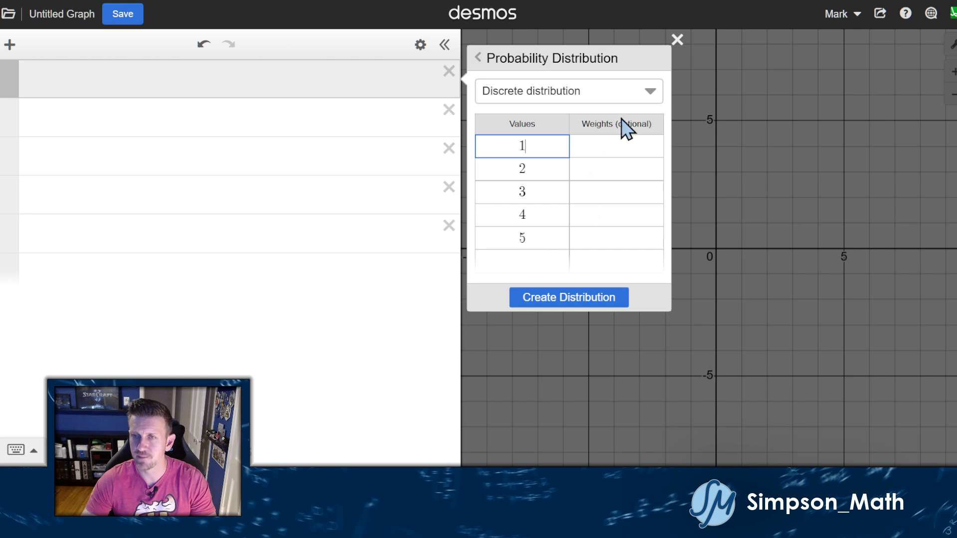
pyautogui.click(582, 310)
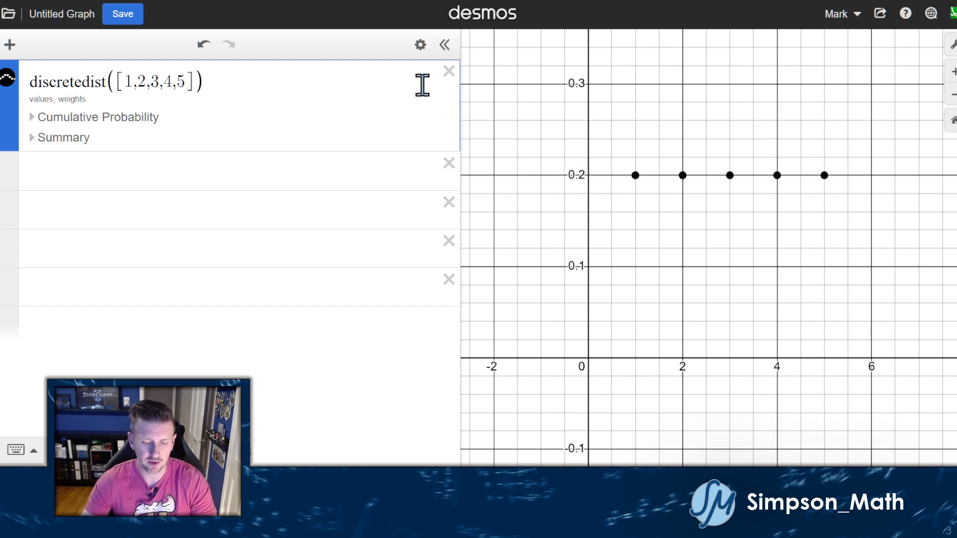
# Undo the unweighted distribution and start a new Discrete distribution panel.
pyautogui.hotkey('ctrl', 'z')
pyautogui.hotkey('ctrl', 'z')
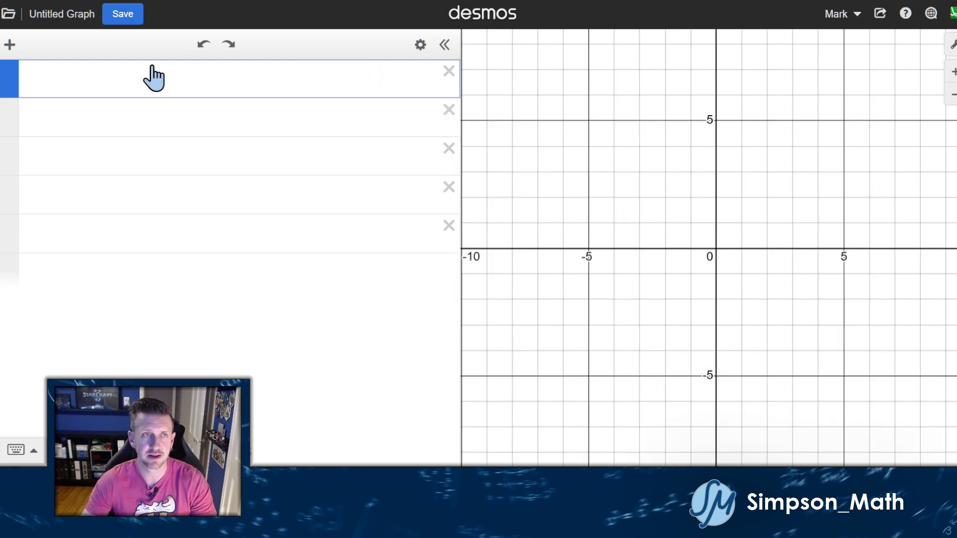
pyautogui.click(10, 45)
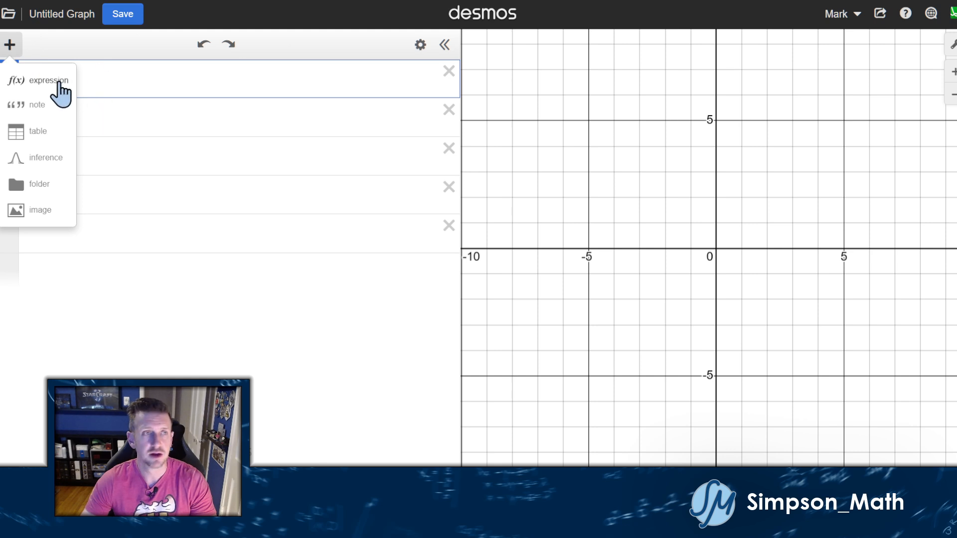
pyautogui.click(40, 158)
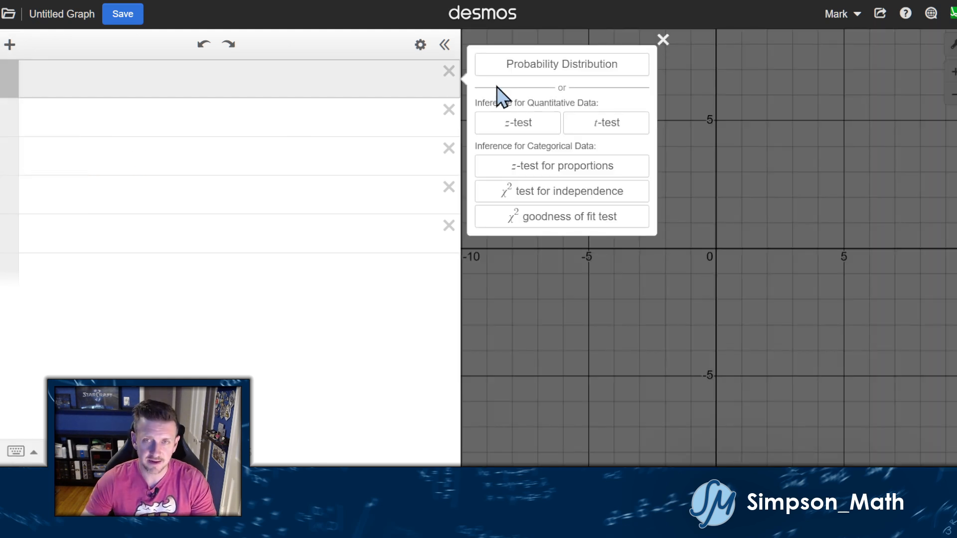
pyautogui.click(536, 66)
pyautogui.click(563, 100)
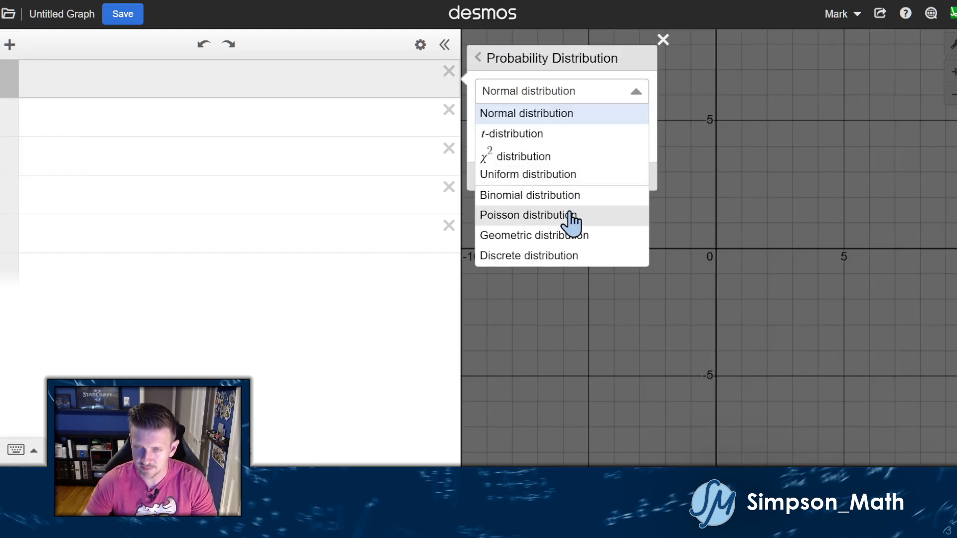
pyautogui.click(548, 255)
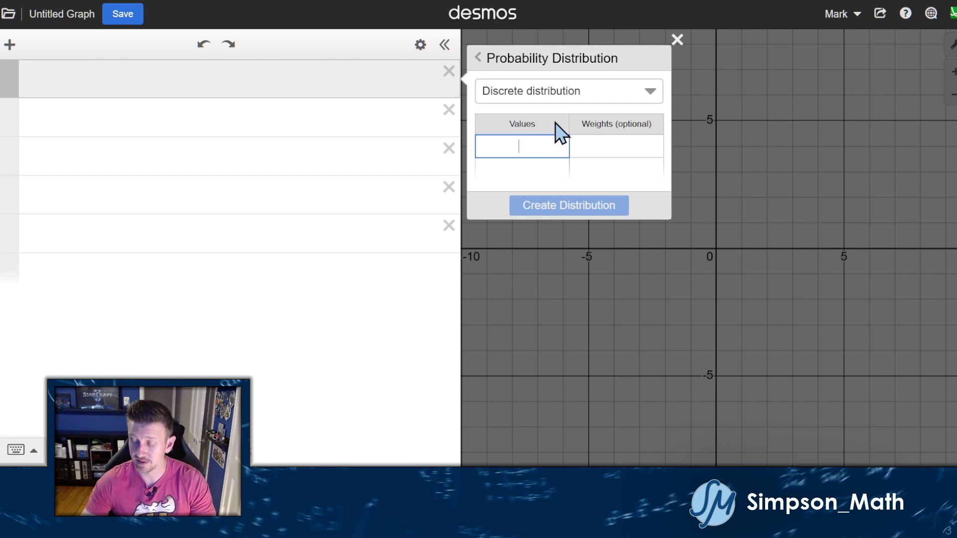
# Enter values 1 through 5 in the Values column, ready for the first weight.
pyautogui.write('1')
pyautogui.press('Return')
pyautogui.write('2')
pyautogui.press('Return')
pyautogui.write('3')
pyautogui.press('Return')
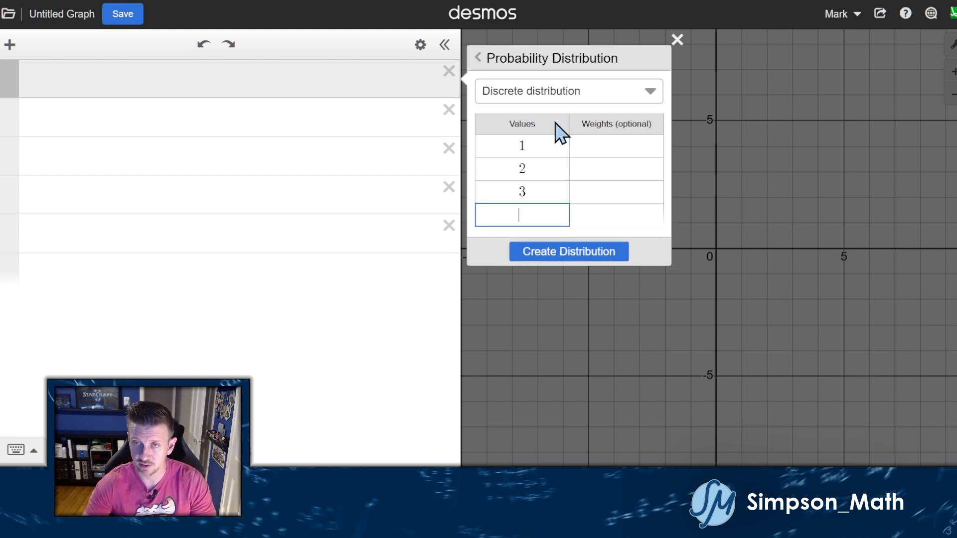
pyautogui.write('4')
pyautogui.press('Return')
pyautogui.write('5')
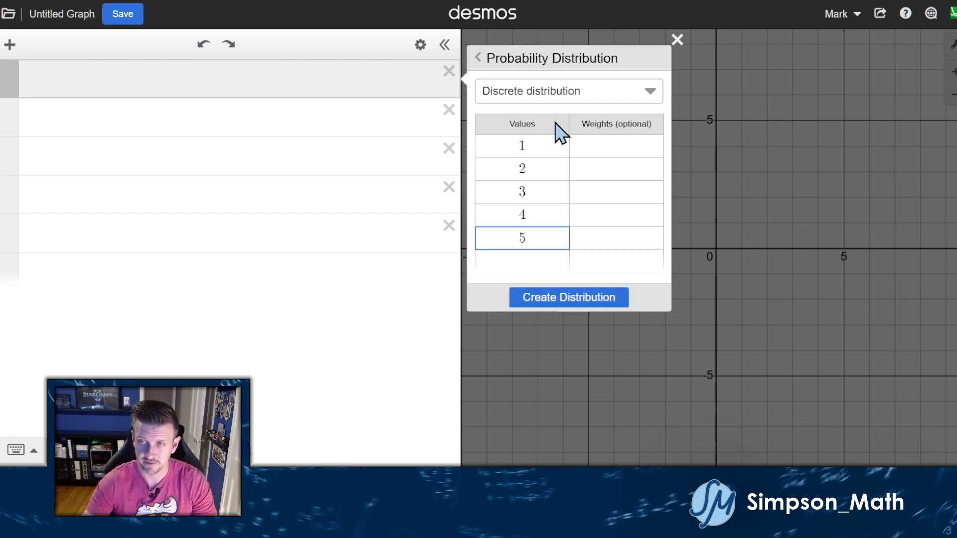
pyautogui.click(601, 142)
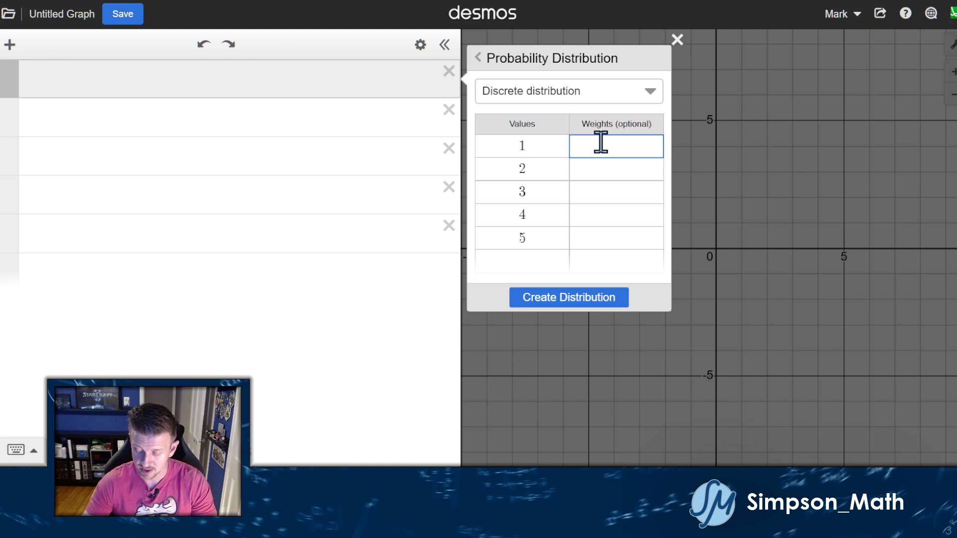
# Enter weights .75, .15, .05, .04, .01 for values 1–5 and create the distribution.
pyautogui.write('.75')
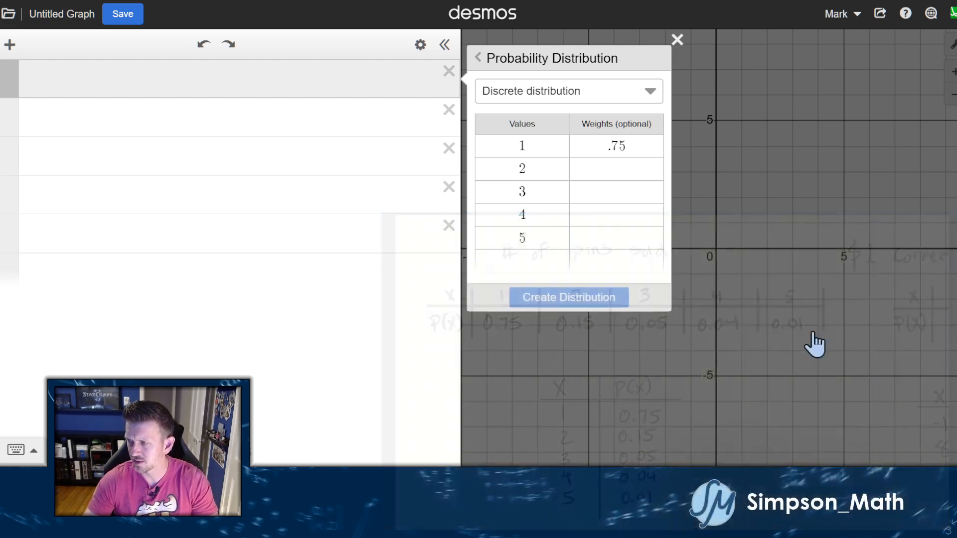
pyautogui.click(627, 168)
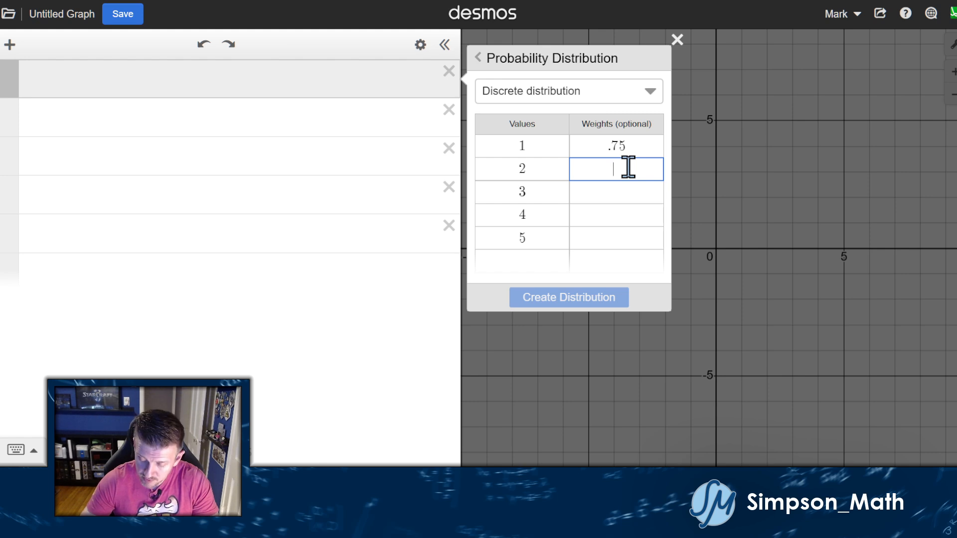
pyautogui.press('Return')
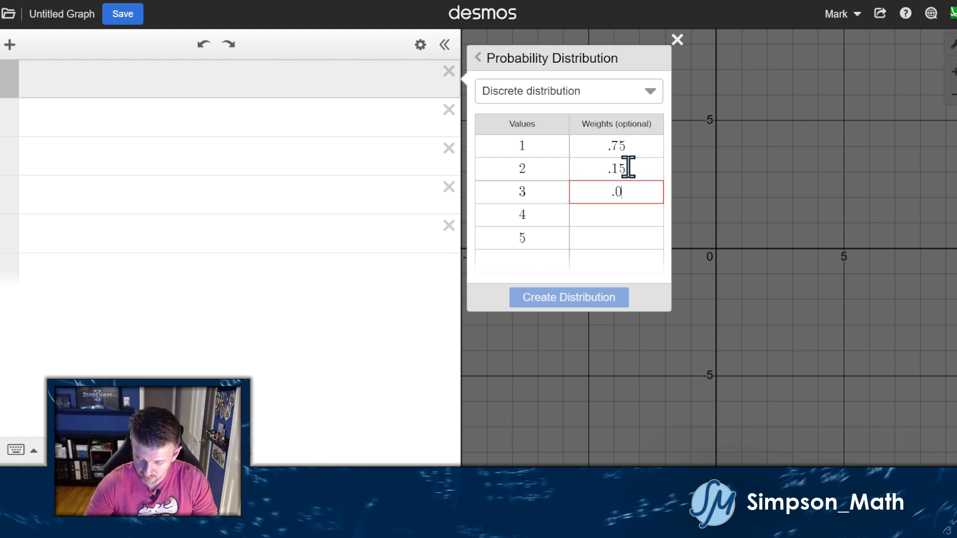
pyautogui.press('Return')
pyautogui.write('.04')
pyautogui.press('Return')
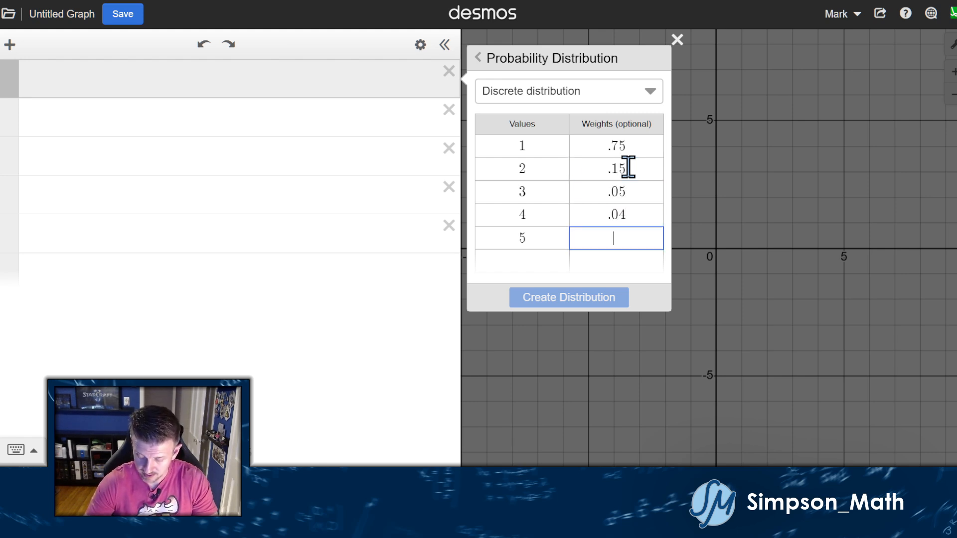
pyautogui.write('.01')
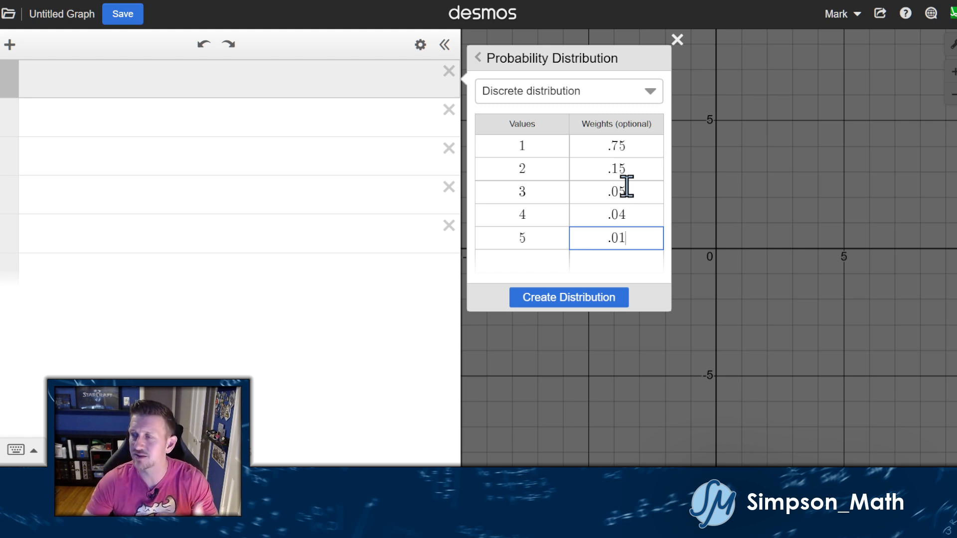
pyautogui.moveTo(614, 145); pyautogui.dragTo(631, 246)
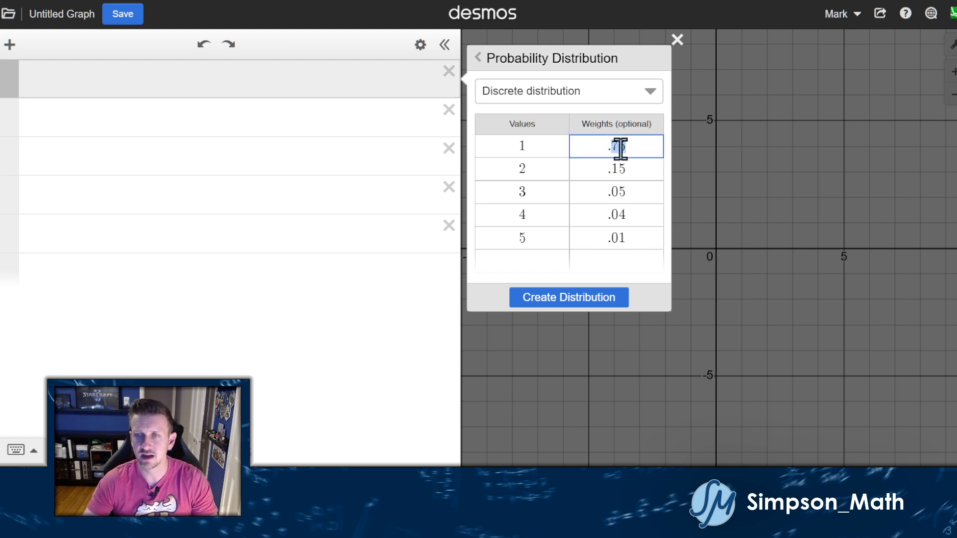
pyautogui.click(628, 170)
pyautogui.click(637, 145)
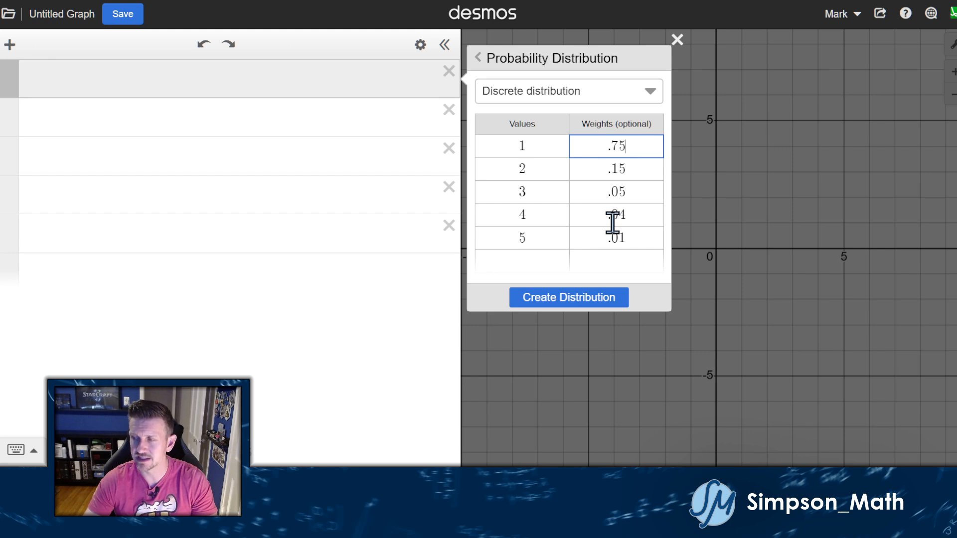
pyautogui.click(604, 299)
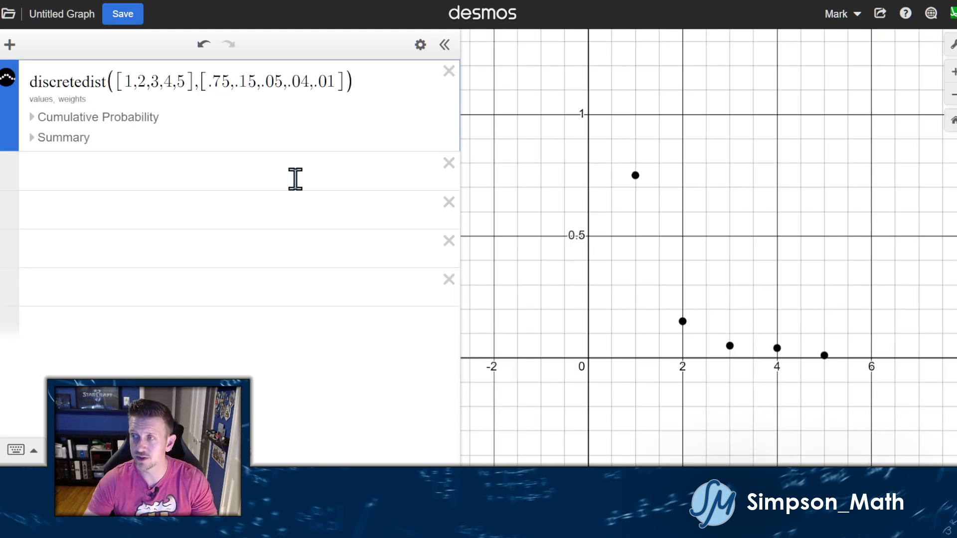
# Check the mean and cumulative probability from 1 to 5, then delete the distribution expression.
pyautogui.click(54, 138)
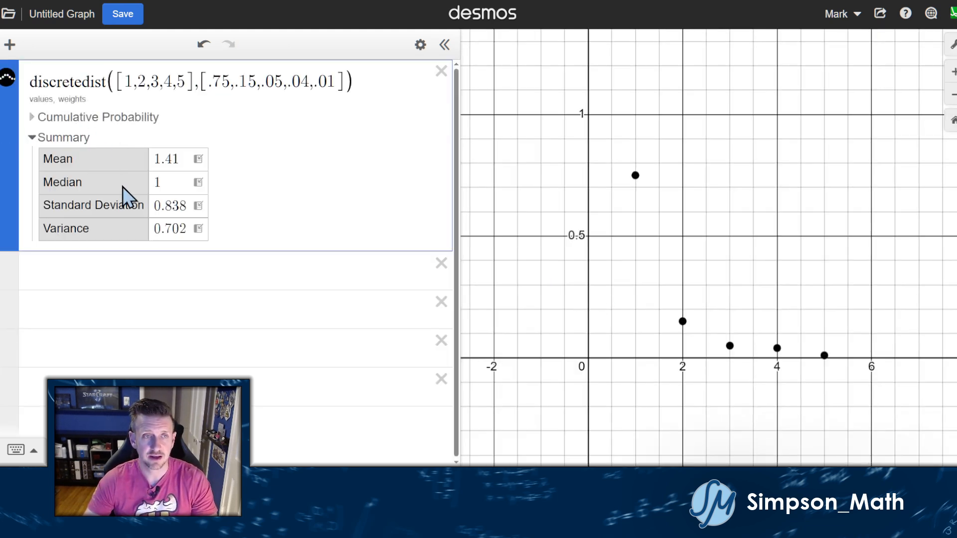
pyautogui.click(83, 119)
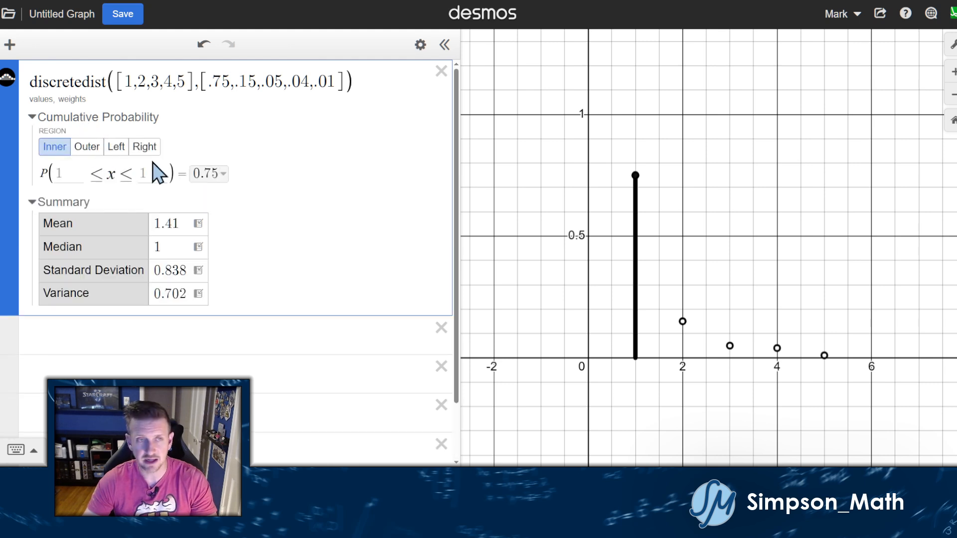
pyautogui.click(63, 174)
pyautogui.write('1')
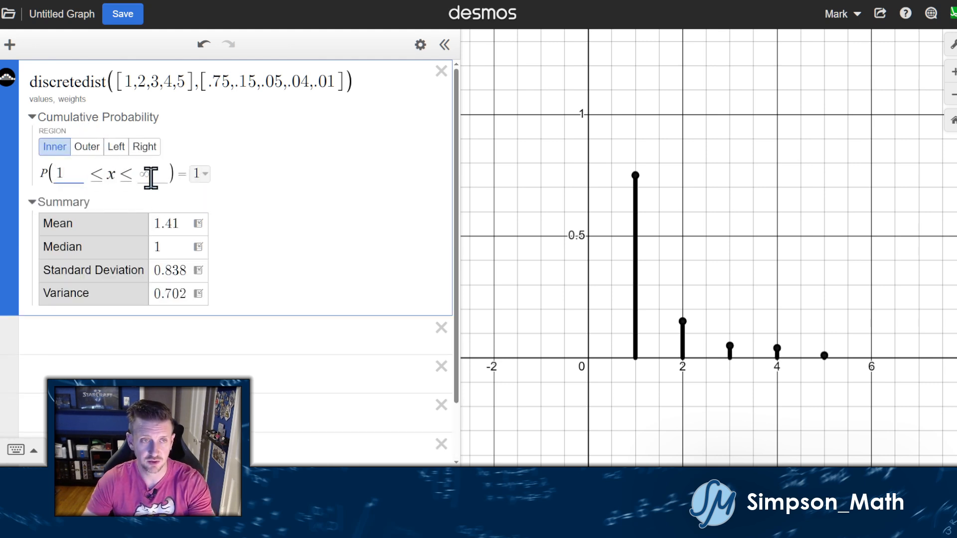
pyautogui.write('5')
pyautogui.click(358, 188)
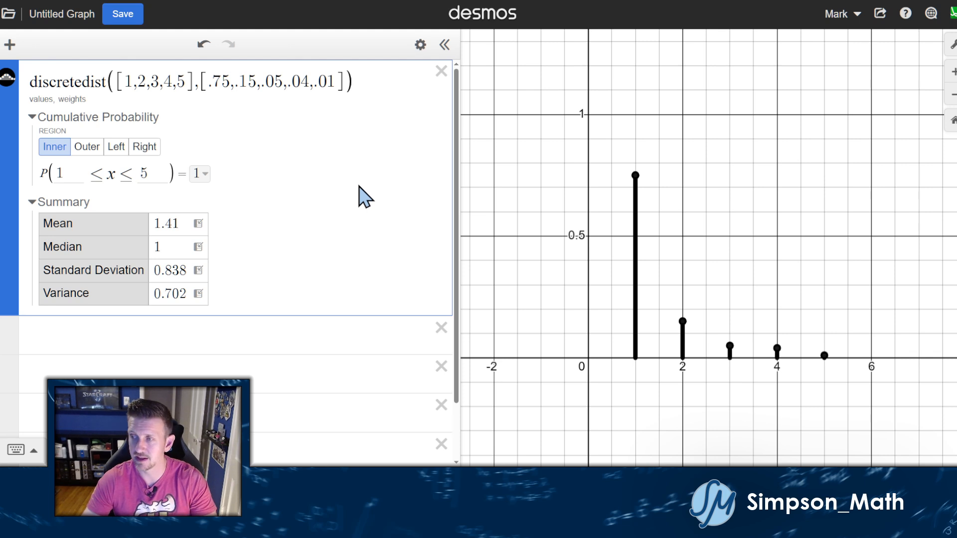
pyautogui.click(441, 71)
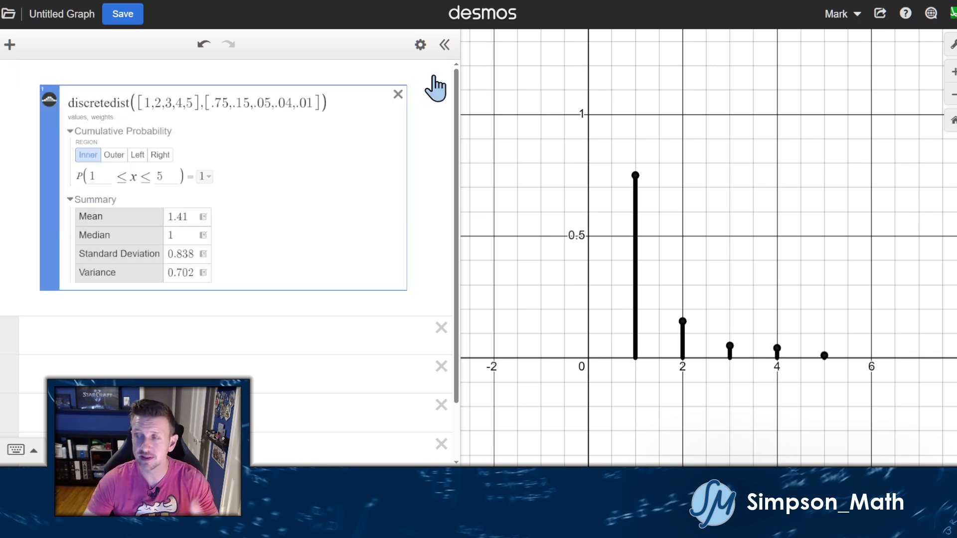
pyautogui.click(10, 45)
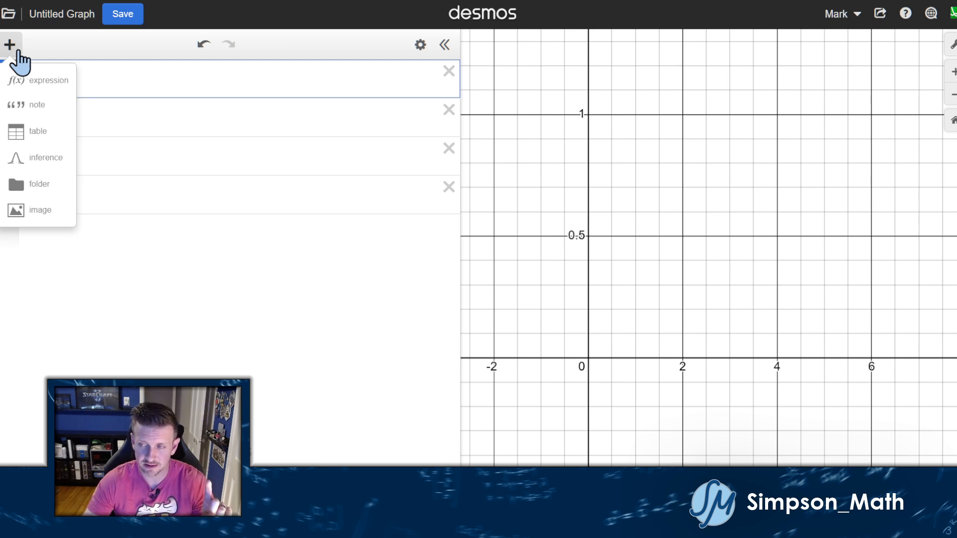
# Add a Probability Distribution from the inference section of the add menu.
pyautogui.click(43, 156)
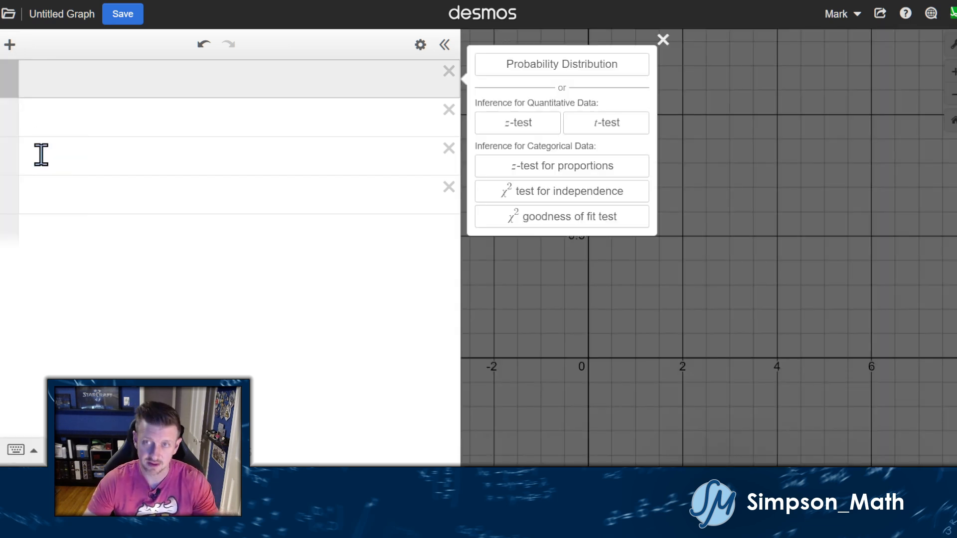
pyautogui.click(498, 64)
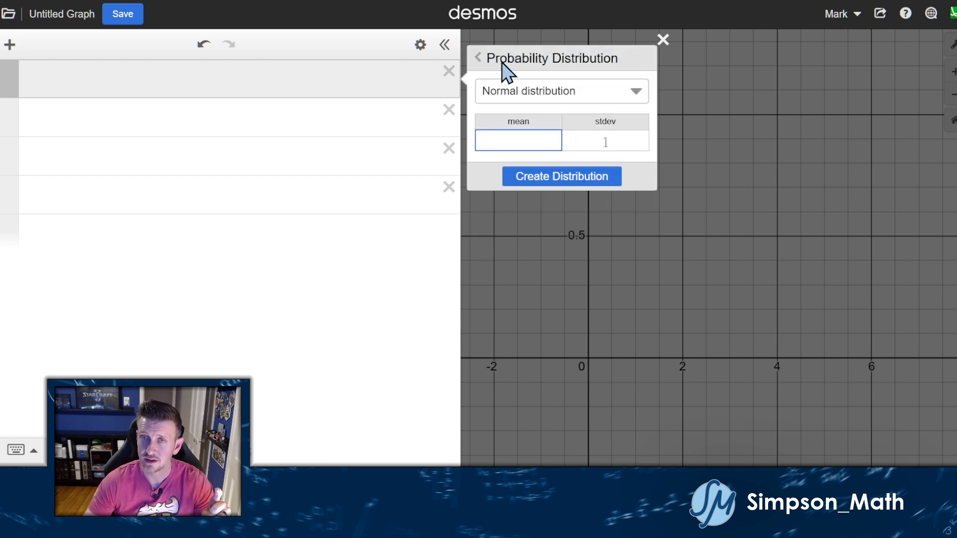
# Switch to a Discrete distribution with values −1 and 8.
pyautogui.click(515, 93)
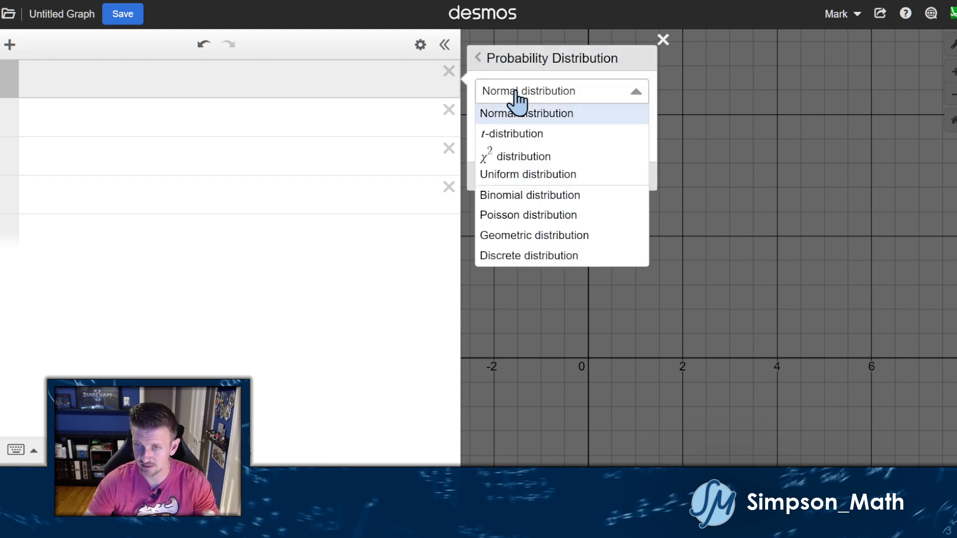
pyautogui.click(548, 258)
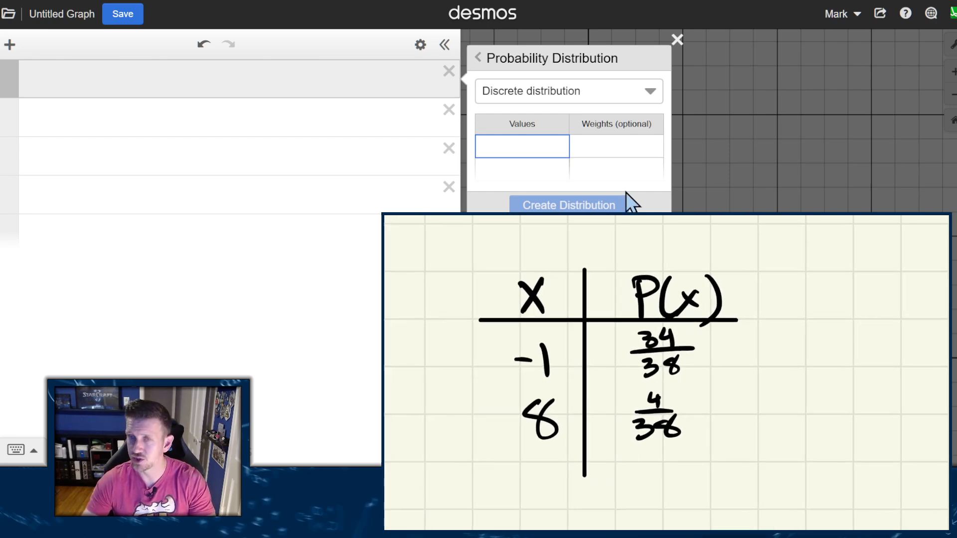
pyautogui.click(523, 148)
pyautogui.write('-1')
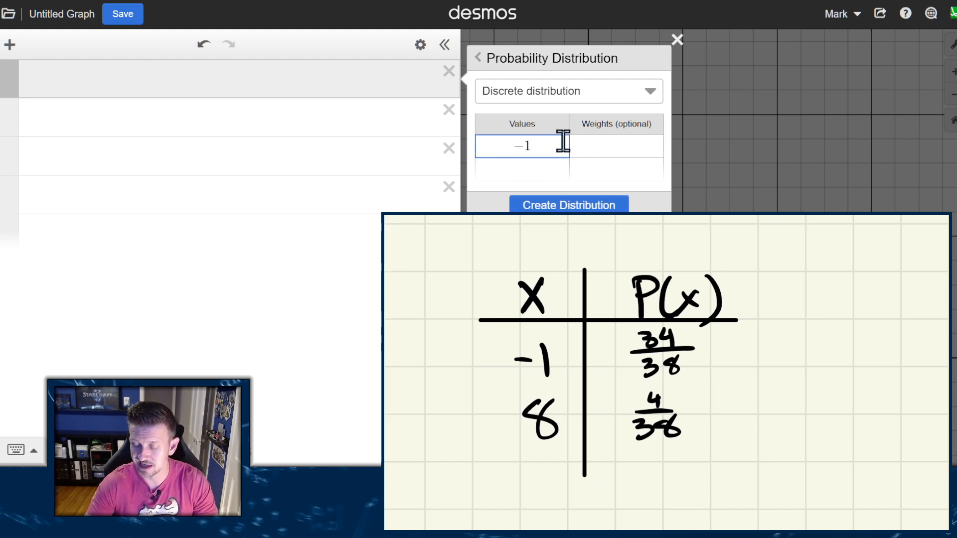
pyautogui.press('Return')
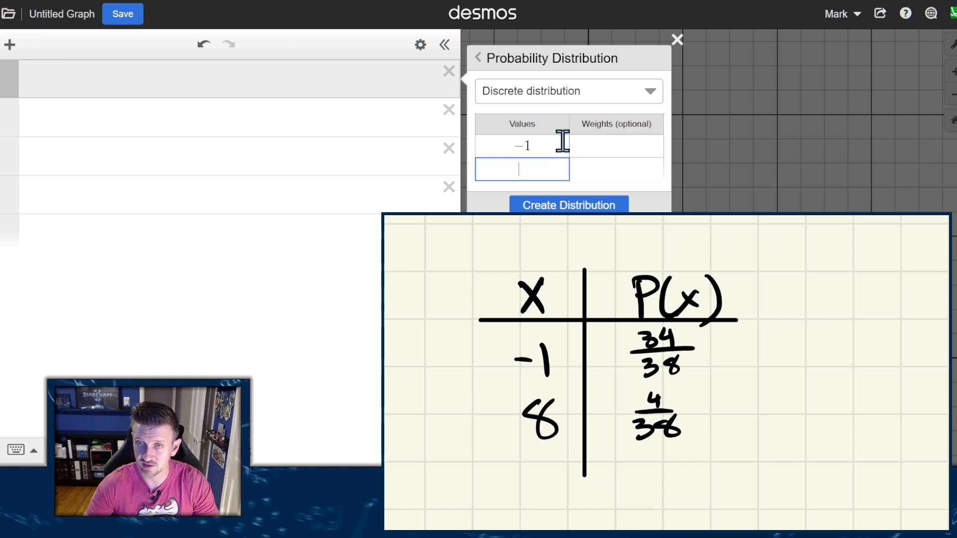
pyautogui.write('8')
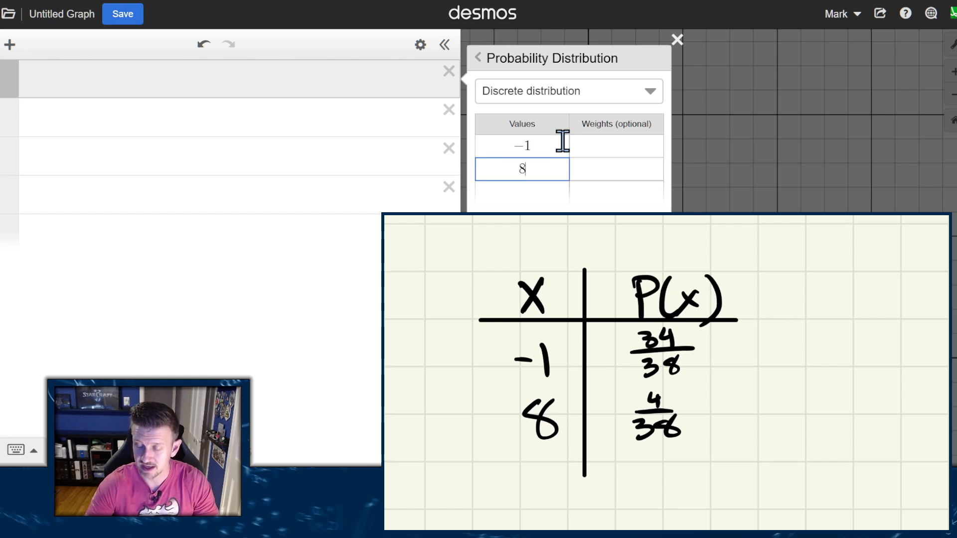
# Enter weights 34/38 and 4/38 for the two values.
pyautogui.click(619, 145)
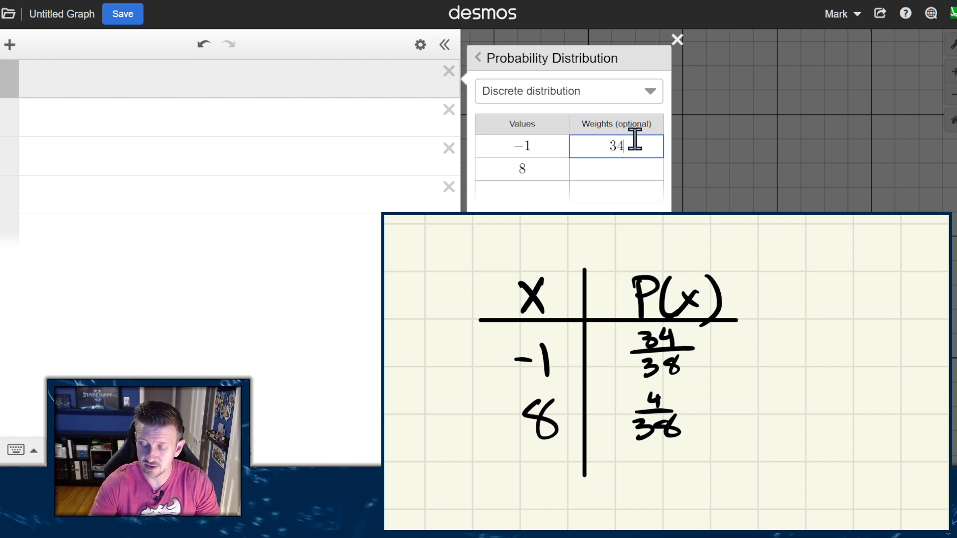
pyautogui.write('34/38')
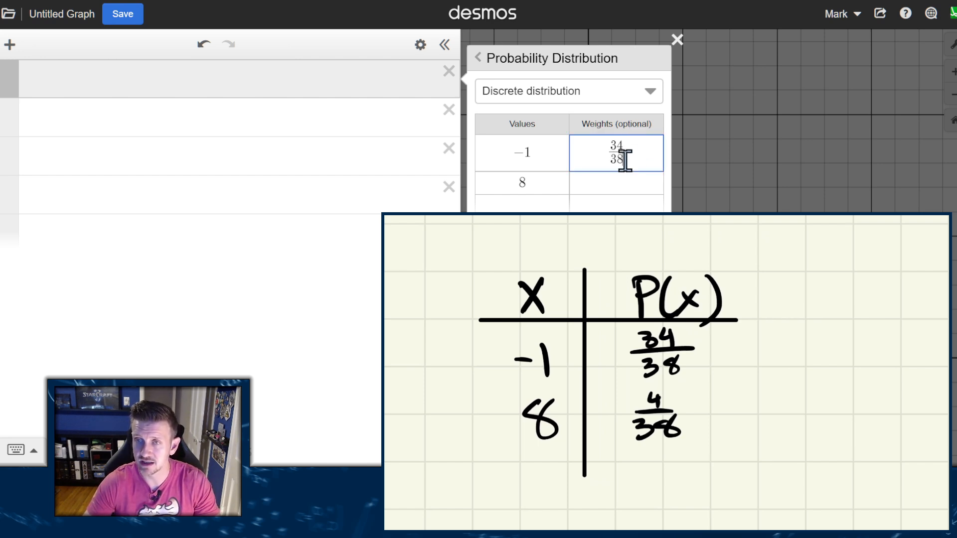
pyautogui.click(629, 186)
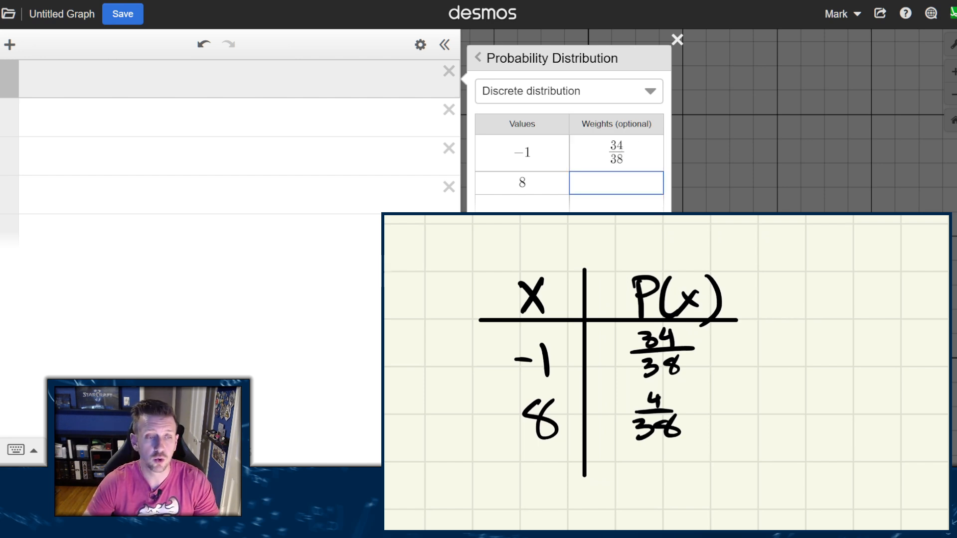
pyautogui.click(20, 450)
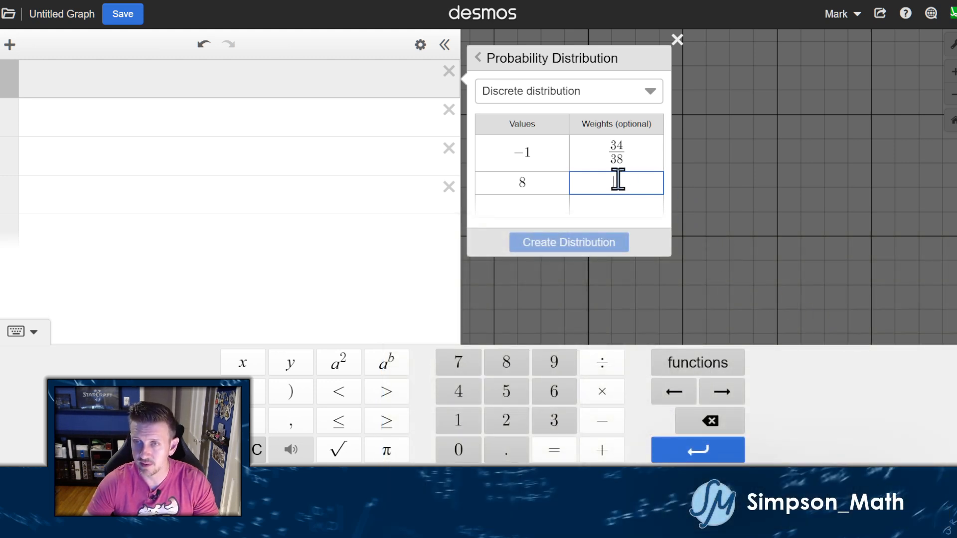
pyautogui.write('4')
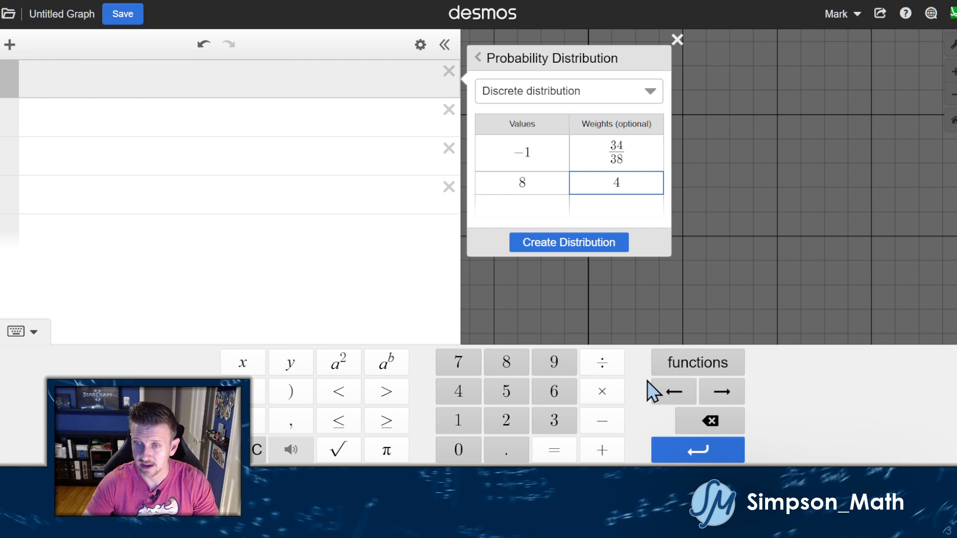
pyautogui.click(598, 368)
pyautogui.write('38')
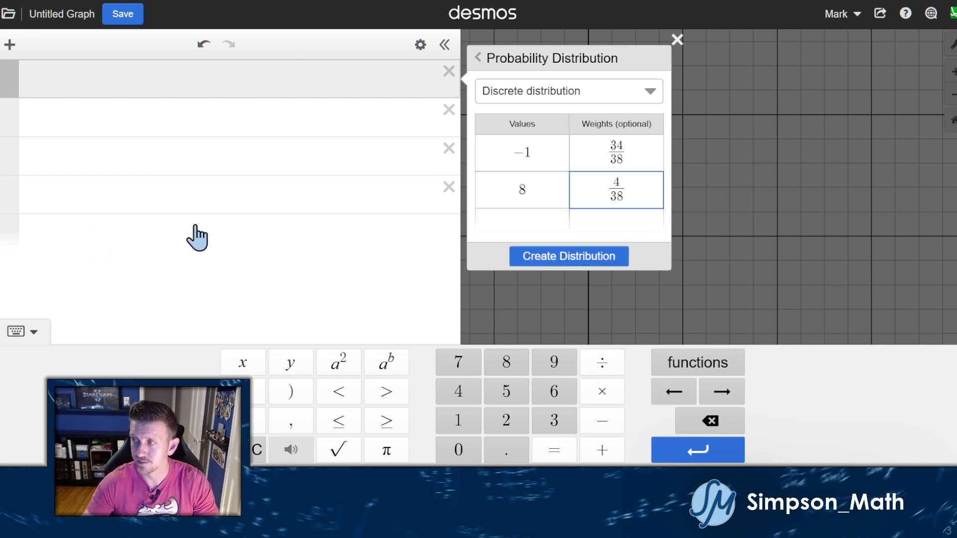
pyautogui.click(16, 331)
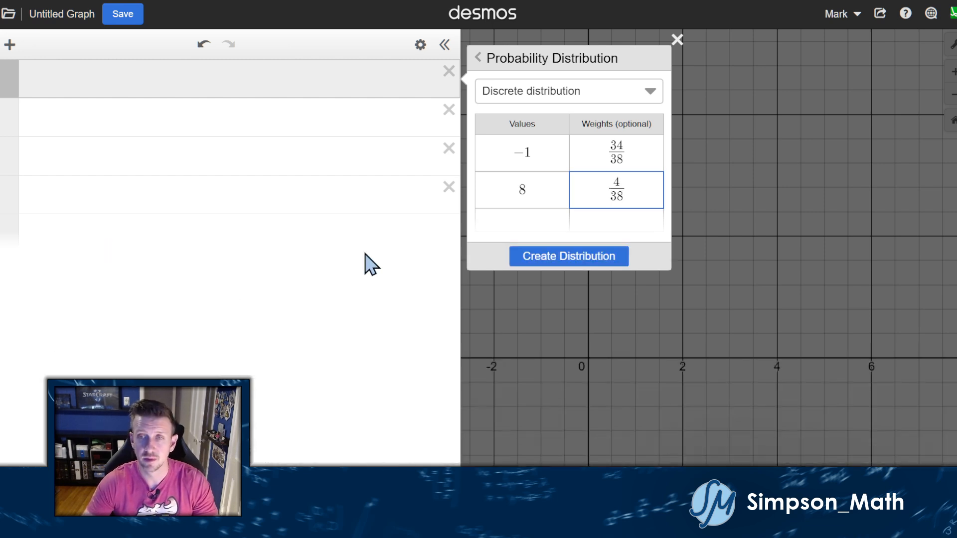
pyautogui.click(565, 262)
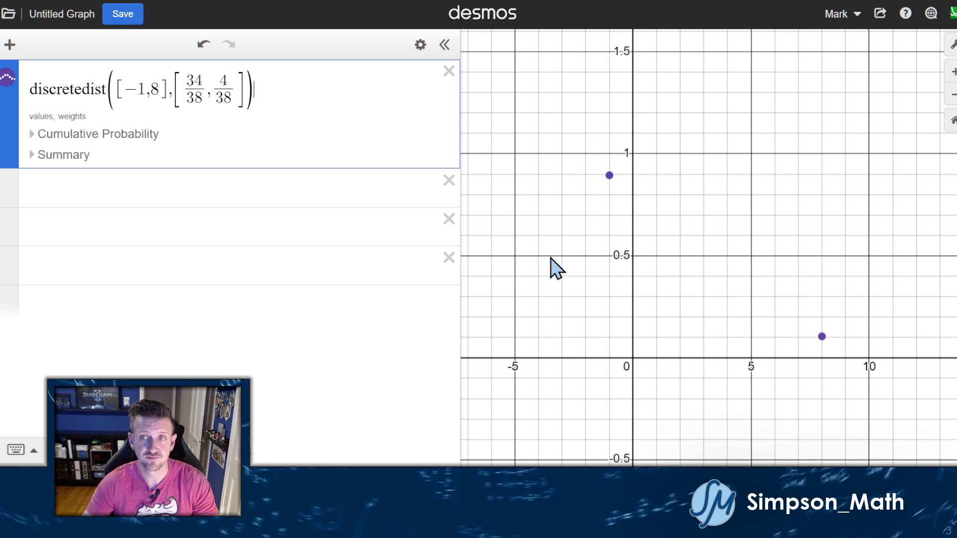
pyautogui.click(50, 136)
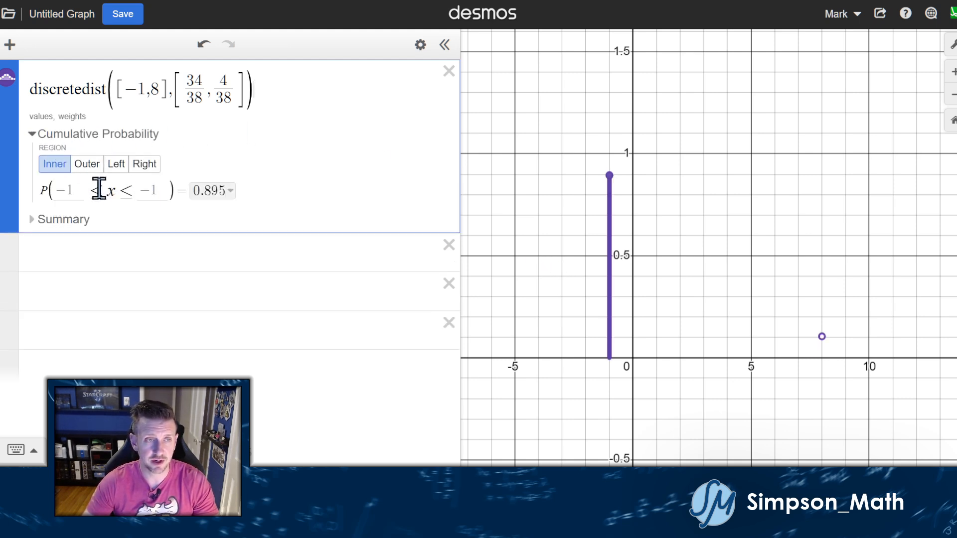
pyautogui.click(74, 191)
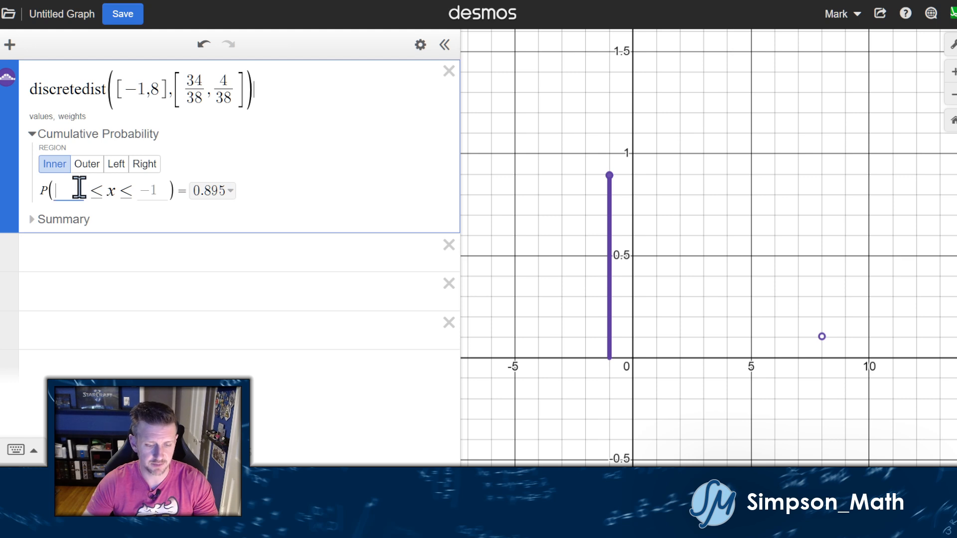
pyautogui.write('-1')
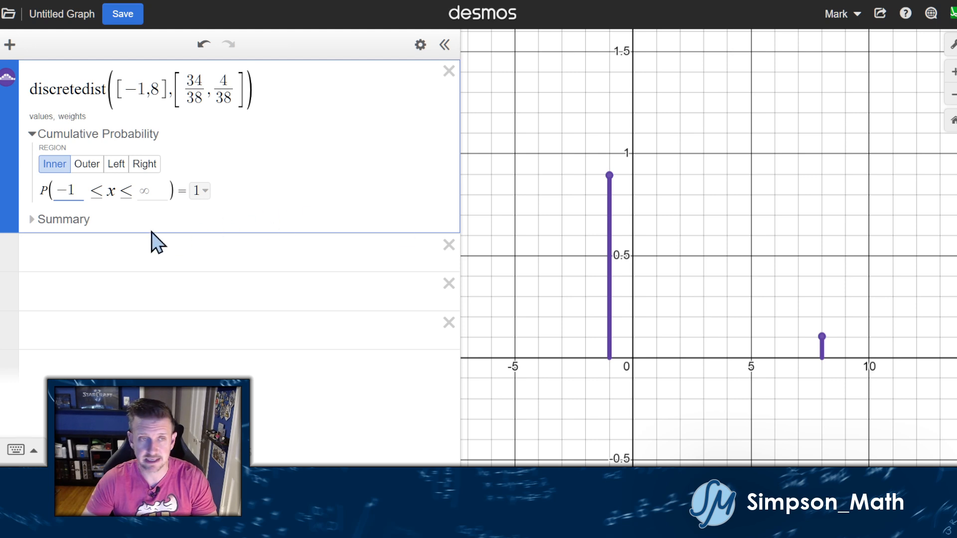
pyautogui.click(56, 219)
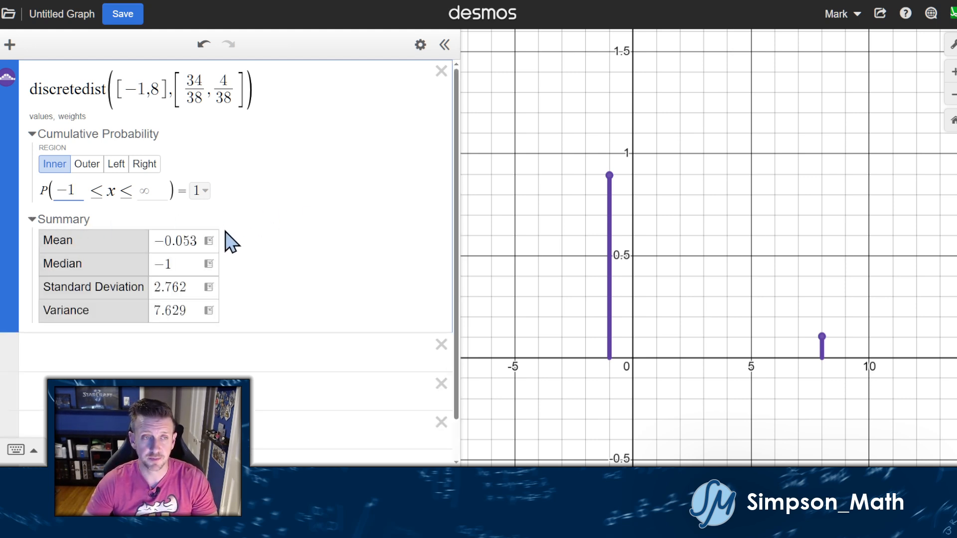
pyautogui.scroll(-1, 224, 241)
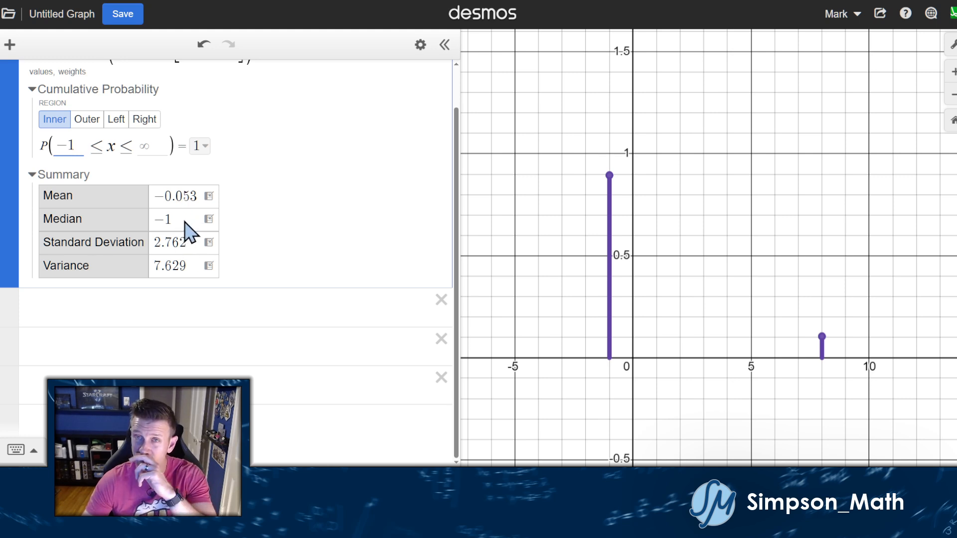
# Add a mean expression for D1 and show it as the fraction −1/19.
pyautogui.click(208, 196)
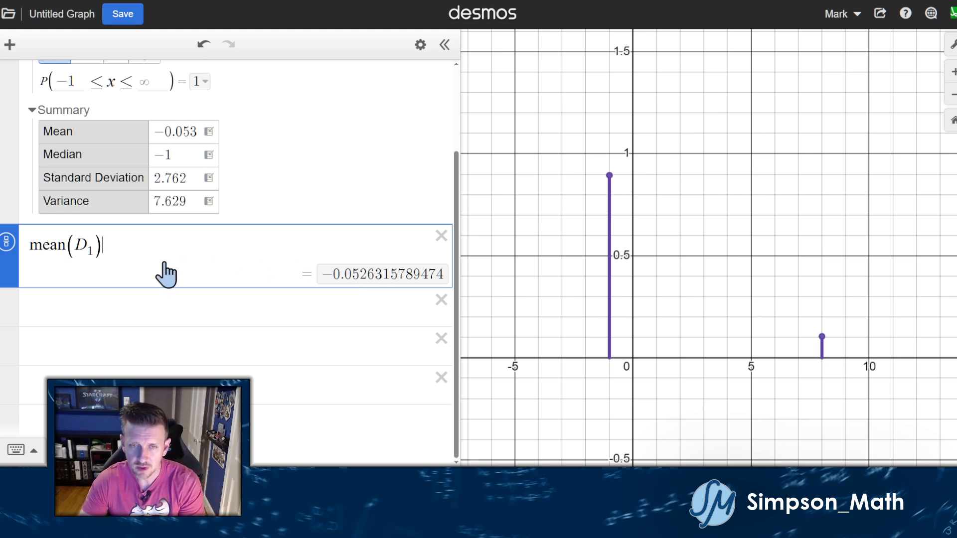
pyautogui.click(8, 244)
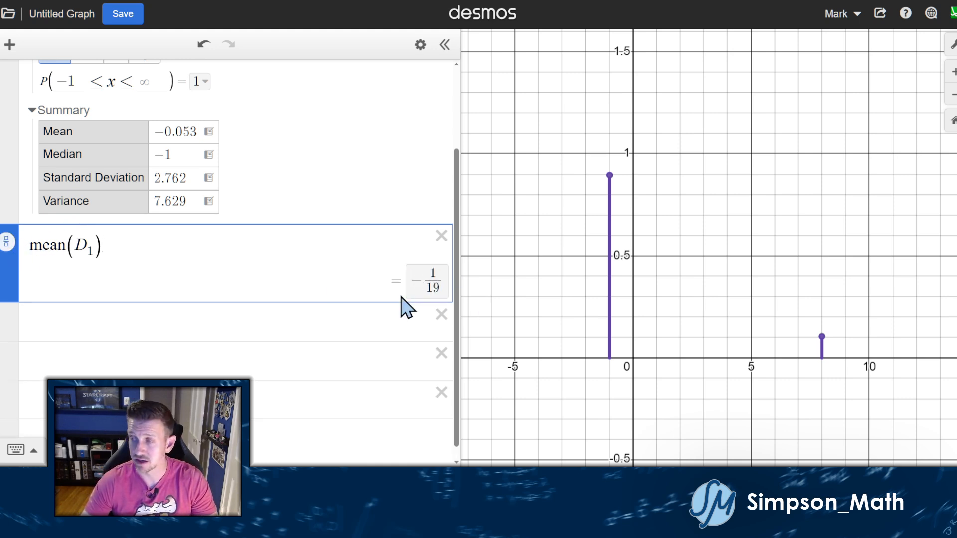
pyautogui.click(7, 242)
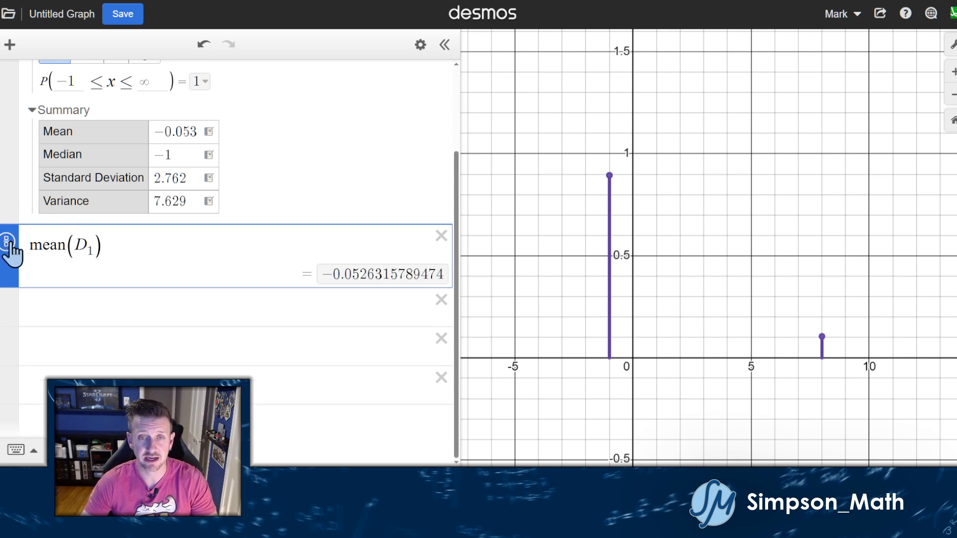
pyautogui.click(8, 240)
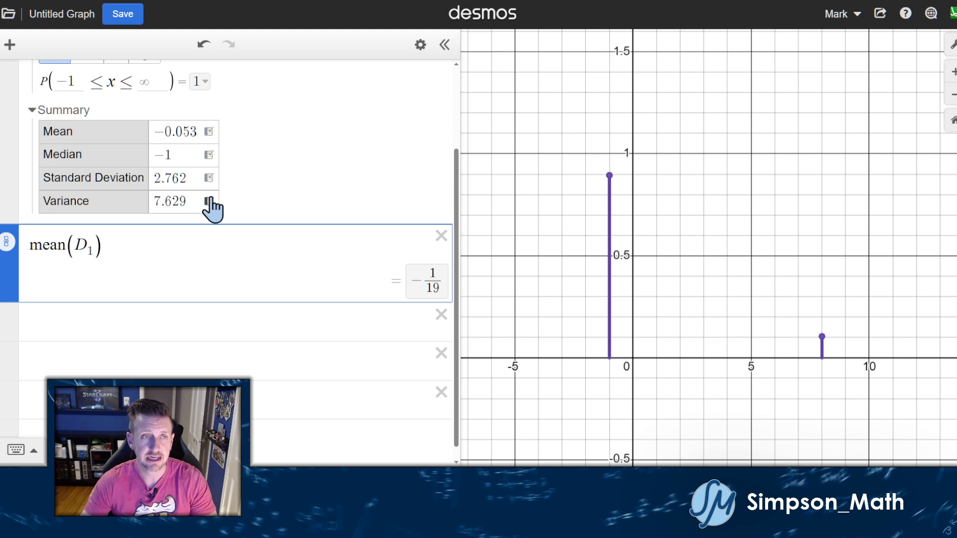
# Add variance and standard deviation expressions, with variance shown as the fraction 2754/361.
pyautogui.click(209, 201)
pyautogui.click(7, 244)
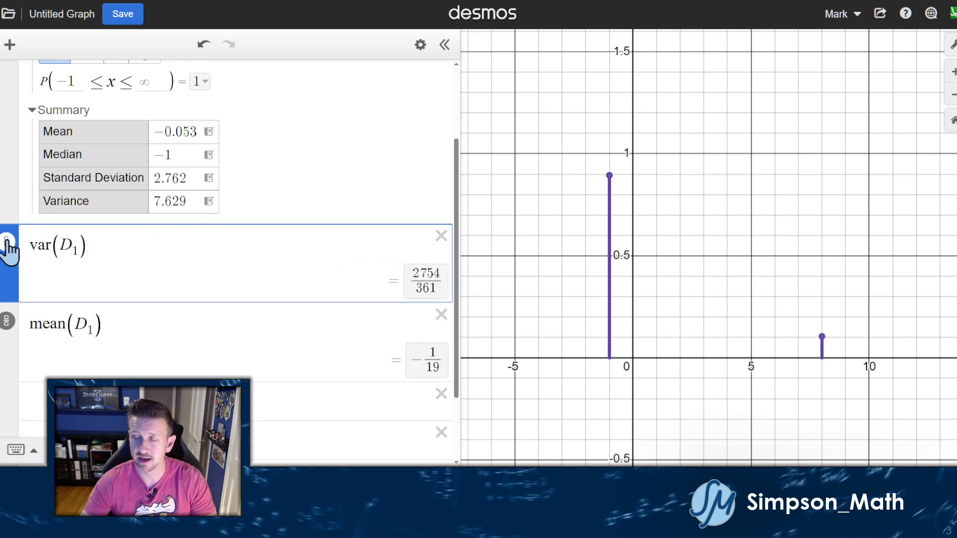
pyautogui.click(209, 179)
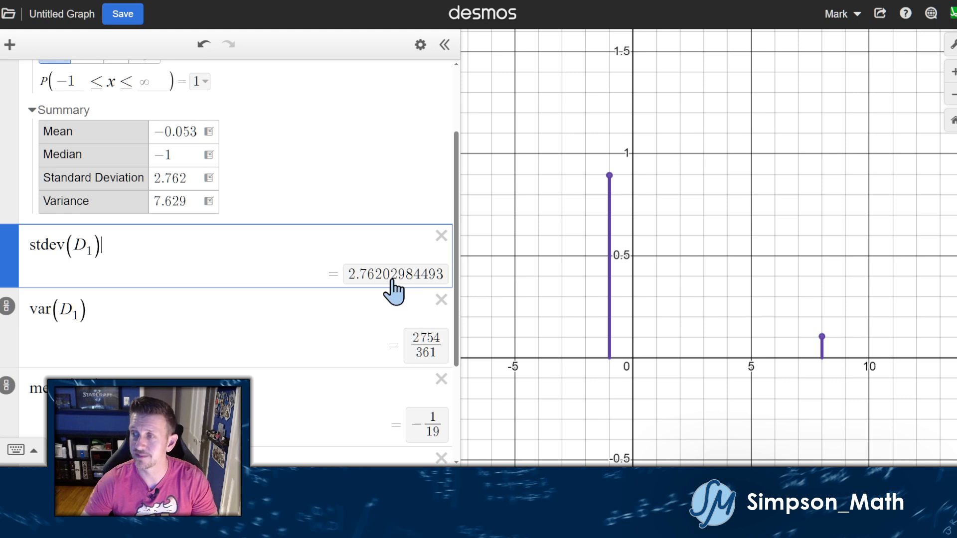
pyautogui.scroll(2, 289, 244)
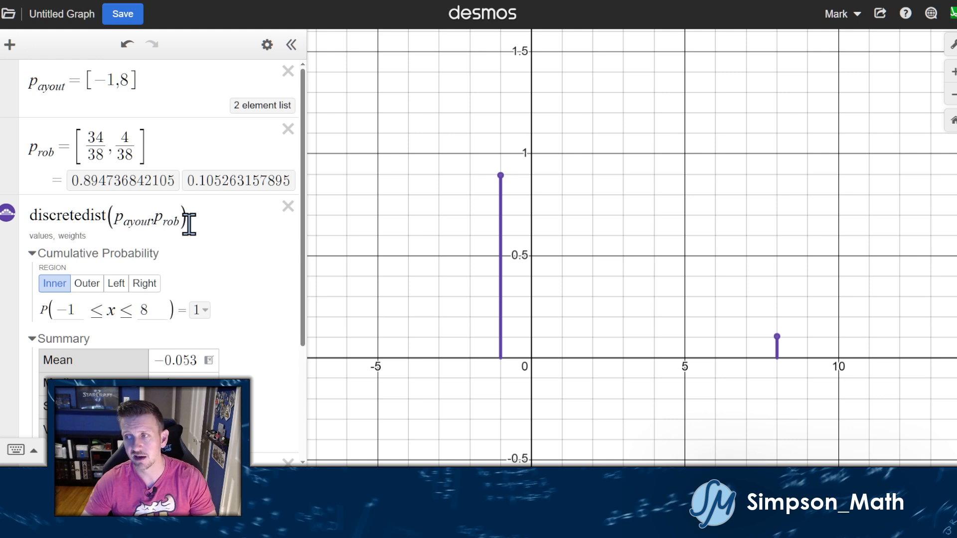
# Start editing the name of the payout list [−1,8].
pyautogui.scroll(-3, 195, 224)
pyautogui.scroll(3, 224, 230)
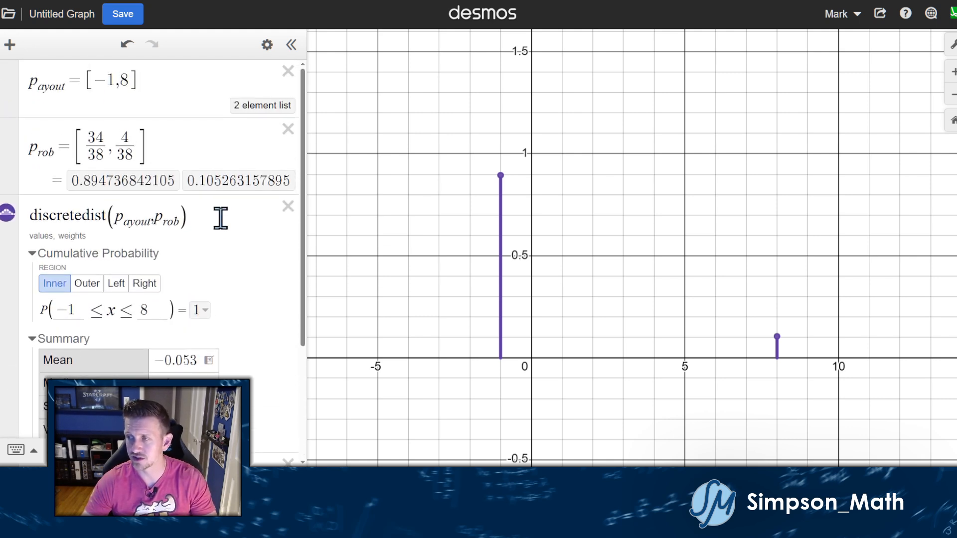
pyautogui.click(68, 86)
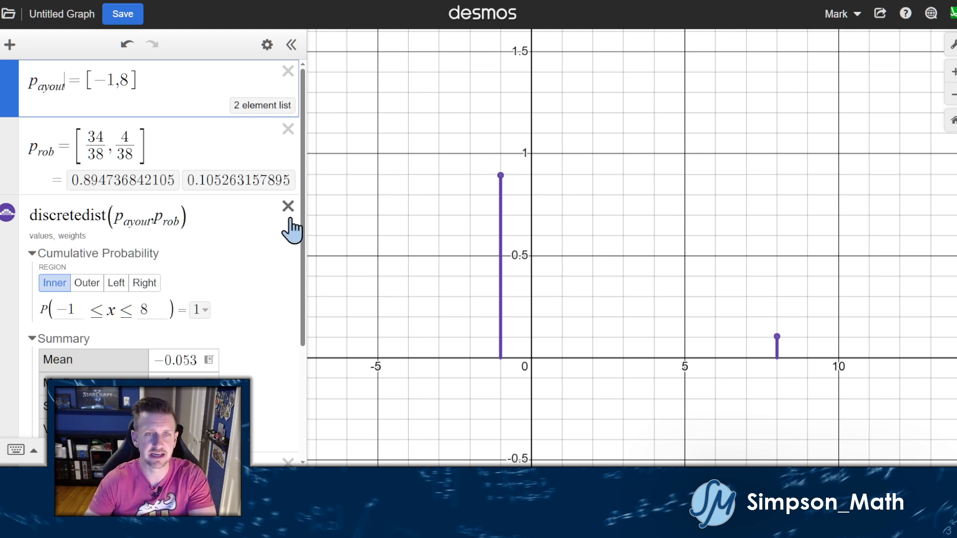
# Replace the payout list's name with n and delete the discretedist expression.
pyautogui.press('BackSpace')
pyautogui.press('BackSpace')
pyautogui.press('BackSpace')
pyautogui.press('BackSpace')
pyautogui.press('BackSpace')
pyautogui.press('BackSpace')
pyautogui.press('BackSpace')
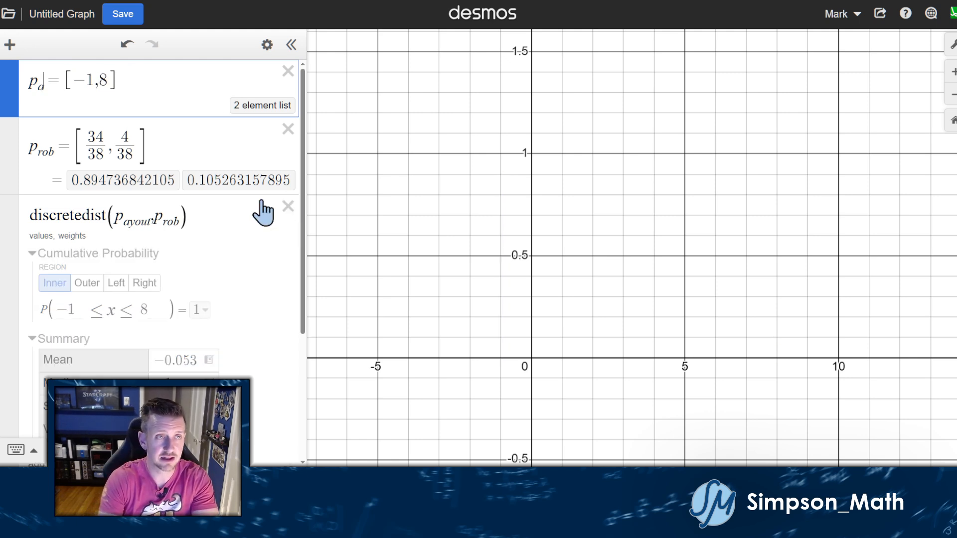
pyautogui.write('n')
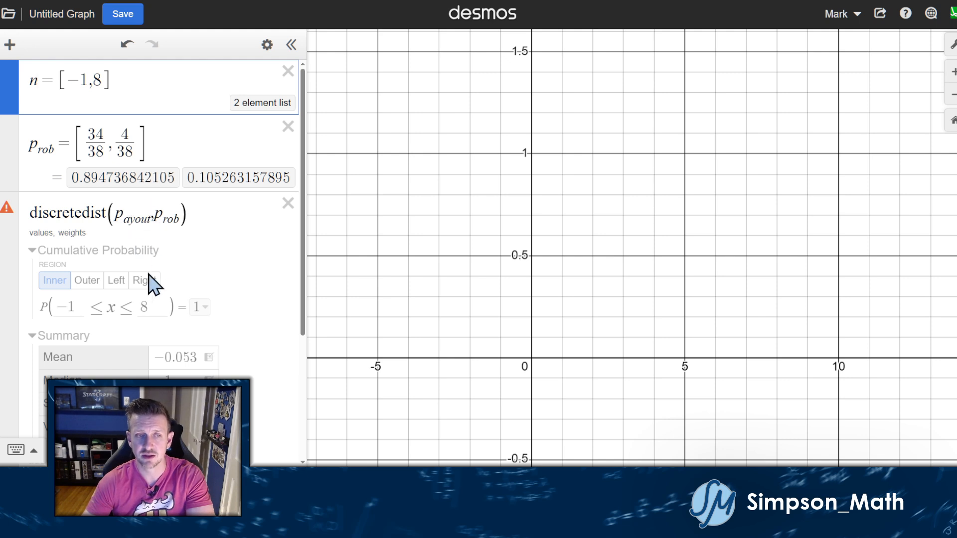
pyautogui.click(288, 204)
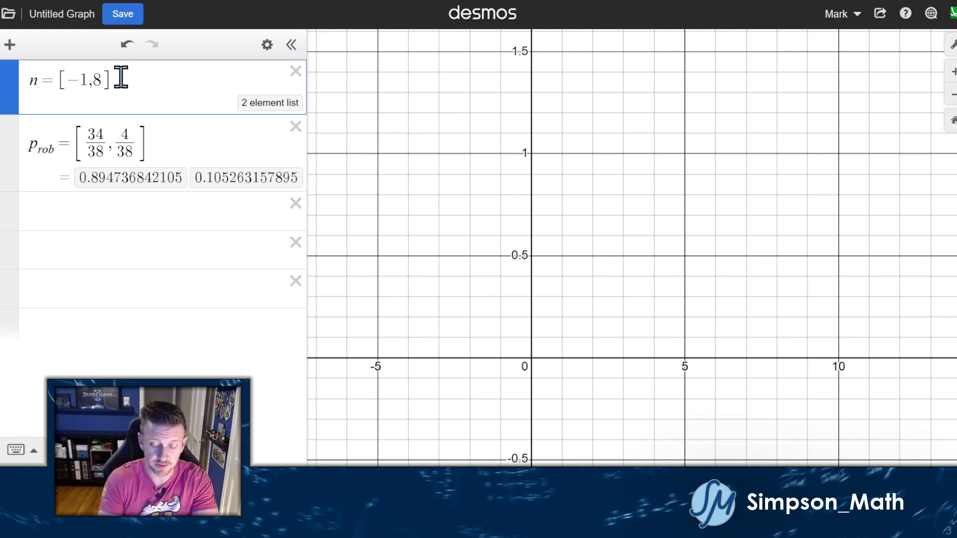
# Finish naming the first list n_et, using the keypad's subscript.
pyautogui.write('et')
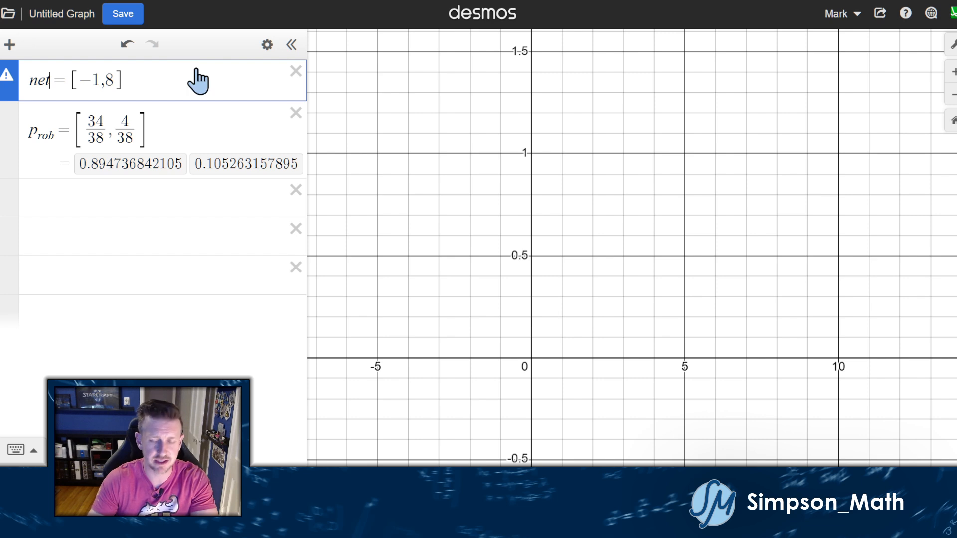
pyautogui.press('BackSpace')
pyautogui.press('BackSpace')
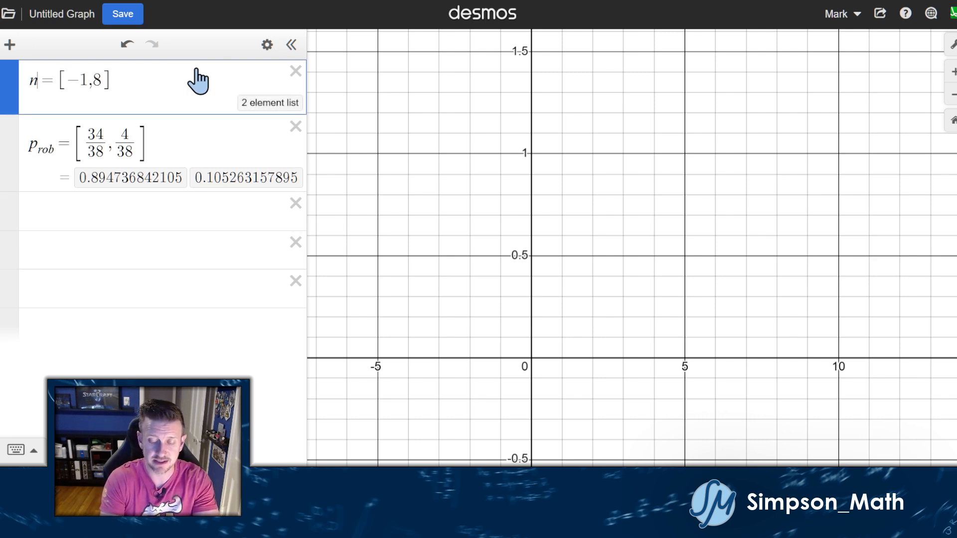
pyautogui.write('_')
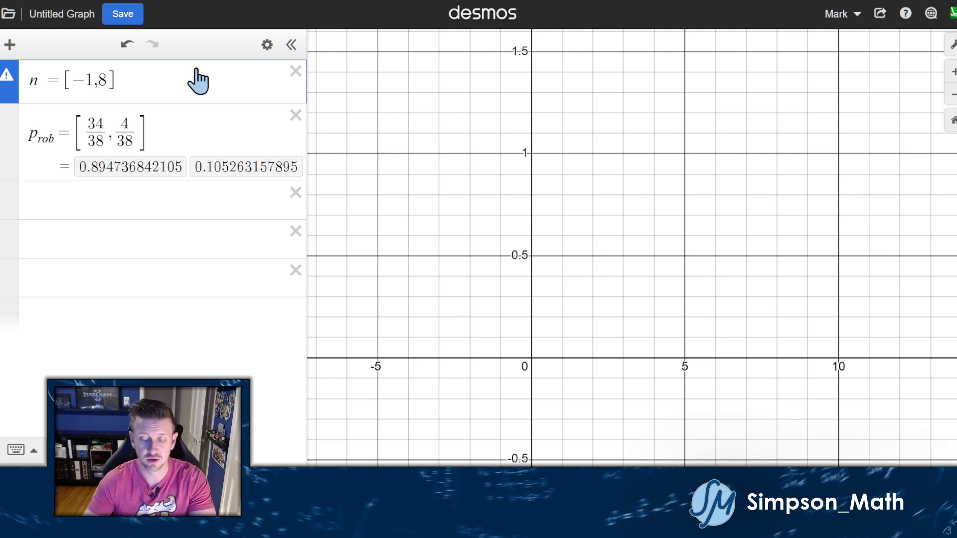
pyautogui.write('et')
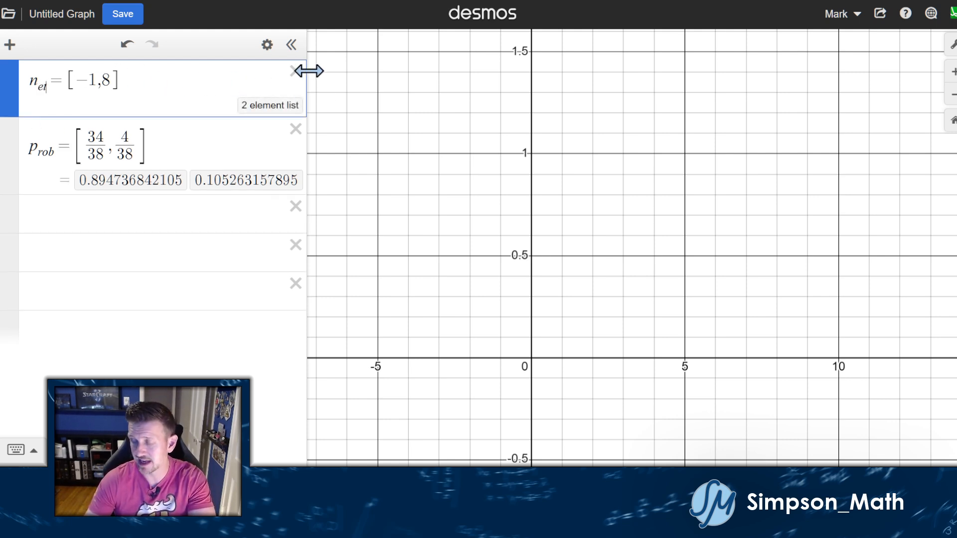
pyautogui.press('BackSpace')
pyautogui.press('BackSpace')
pyautogui.press('BackSpace')
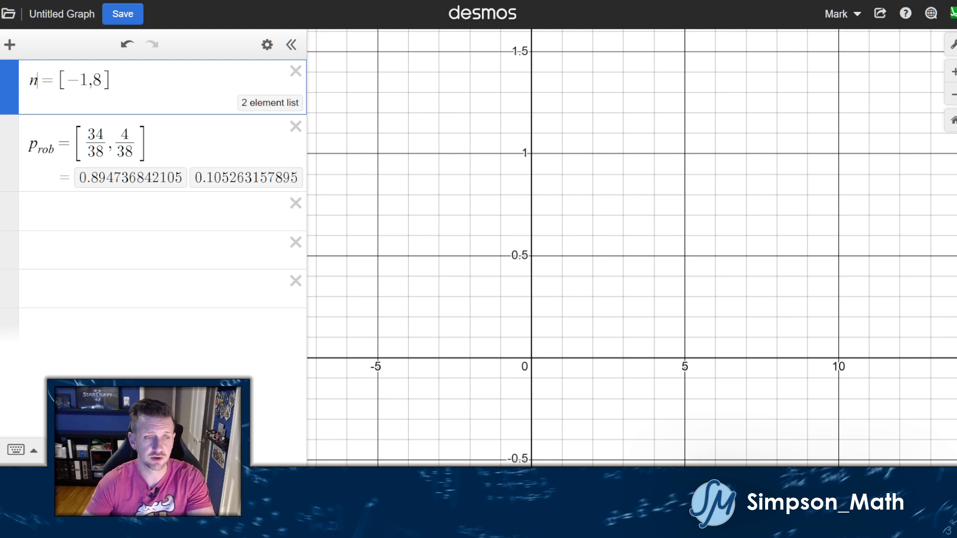
pyautogui.click(17, 450)
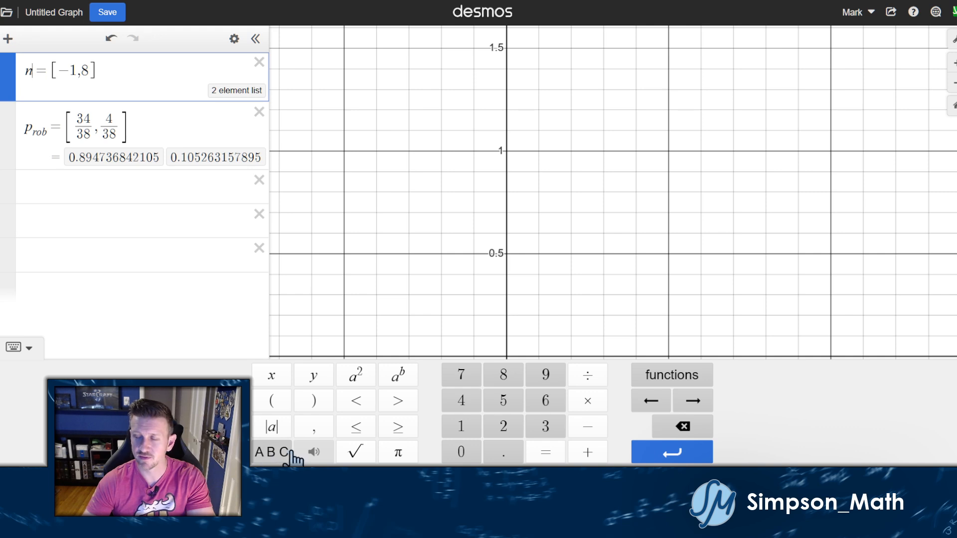
pyautogui.click(272, 451)
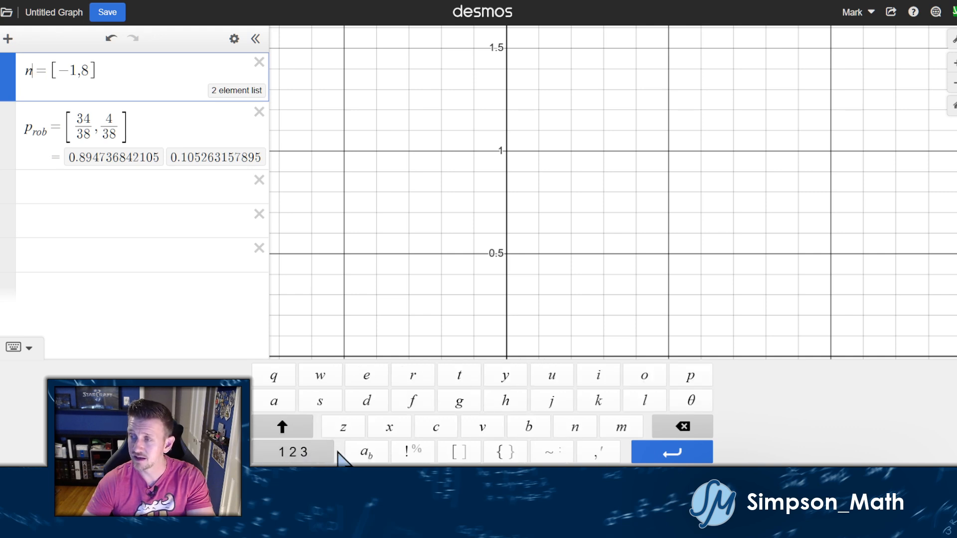
pyautogui.click(361, 455)
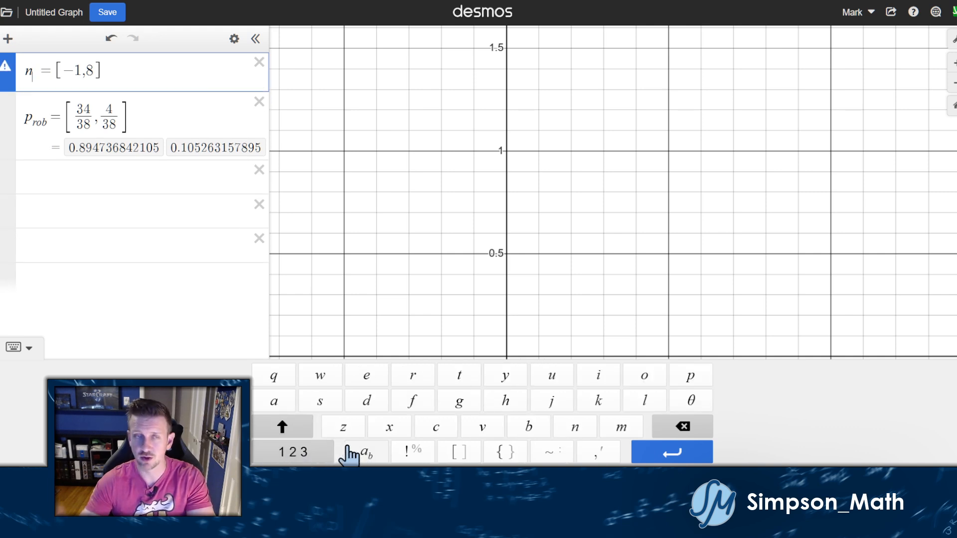
pyautogui.write('et')
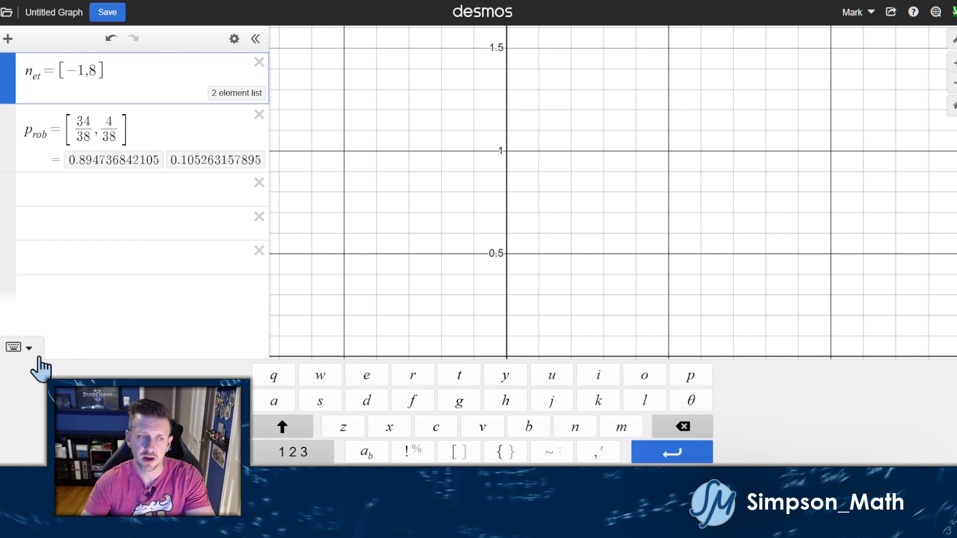
pyautogui.click(22, 347)
pyautogui.click(123, 76)
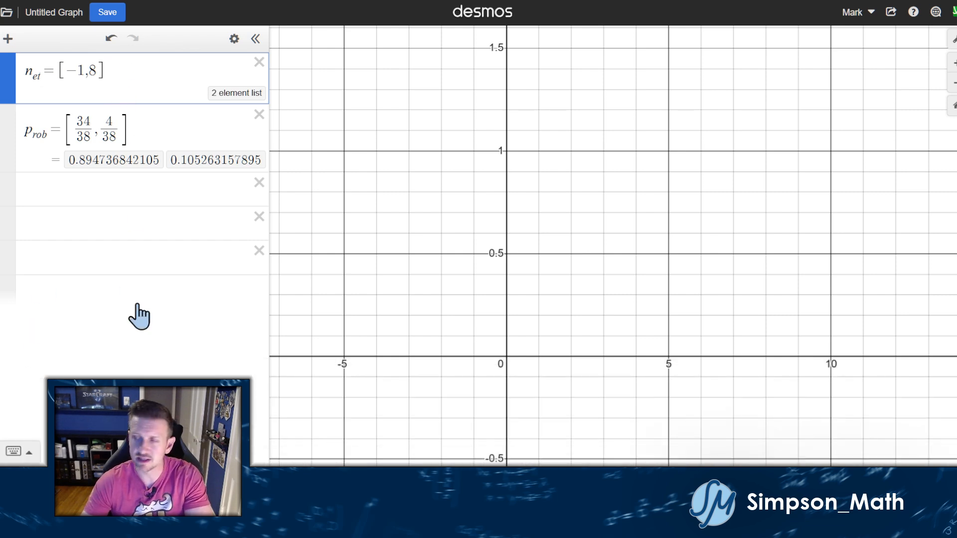
pyautogui.hotkey('ctrl', '+')
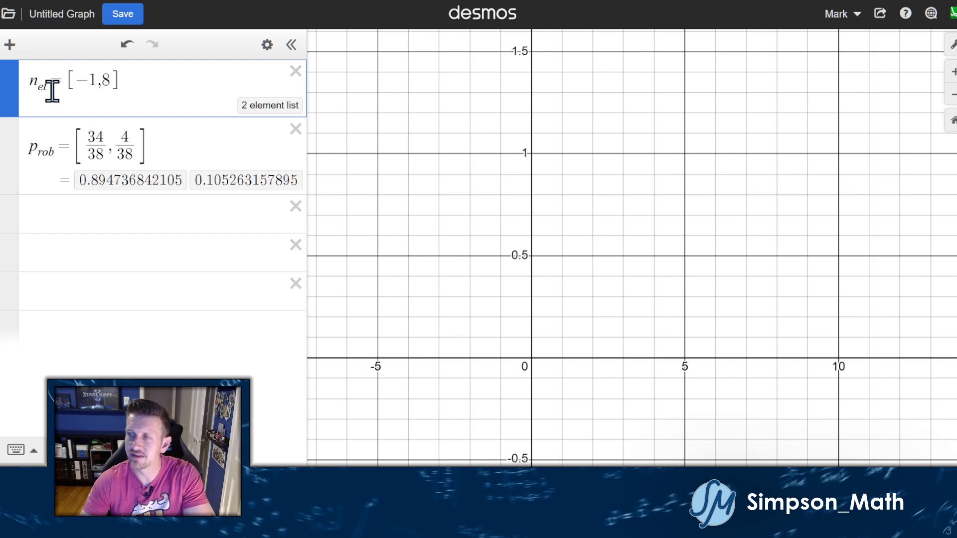
# Rename the probability list from prob to p.
pyautogui.click(52, 152)
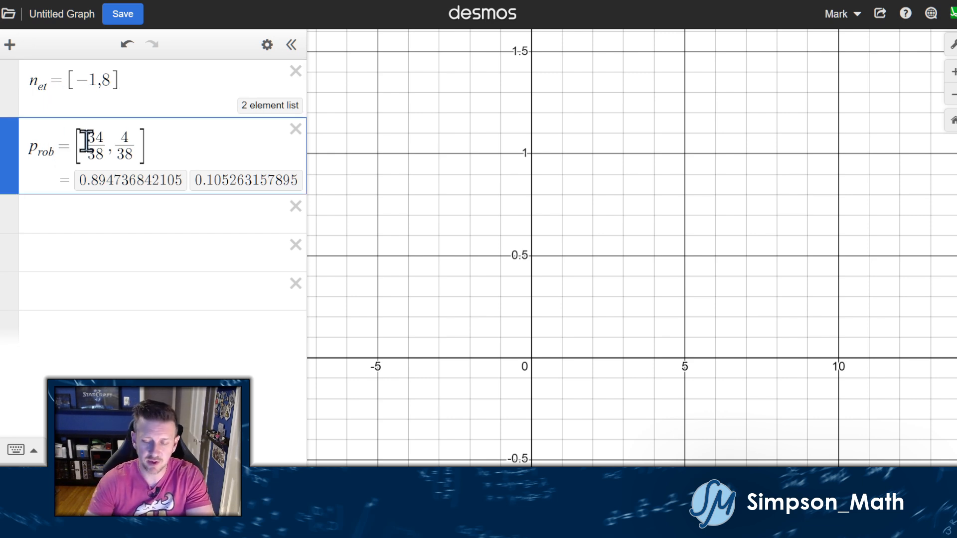
pyautogui.press('BackSpace')
pyautogui.press('BackSpace')
pyautogui.press('BackSpace')
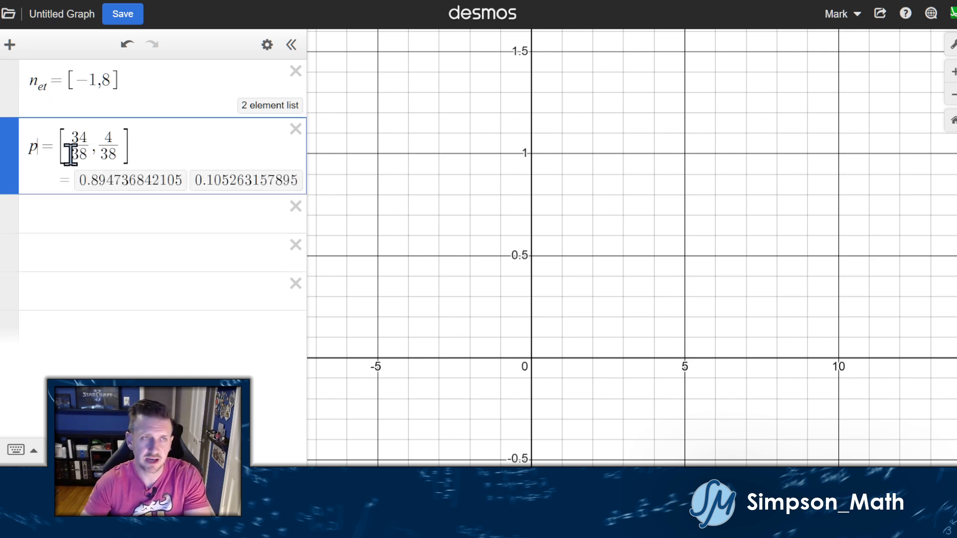
pyautogui.click(74, 207)
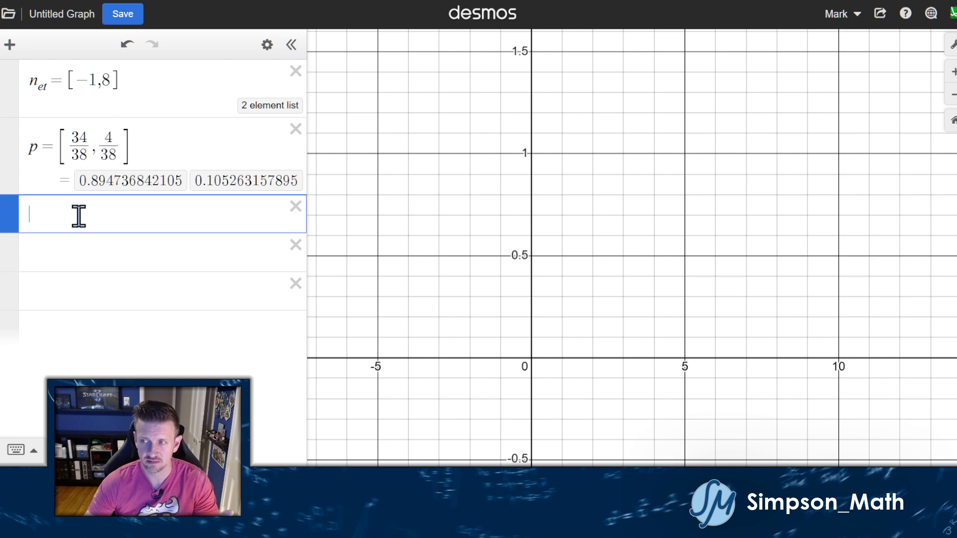
# Start a new Discrete probability distribution from the inference tools.
pyautogui.click(9, 44)
pyautogui.click(37, 158)
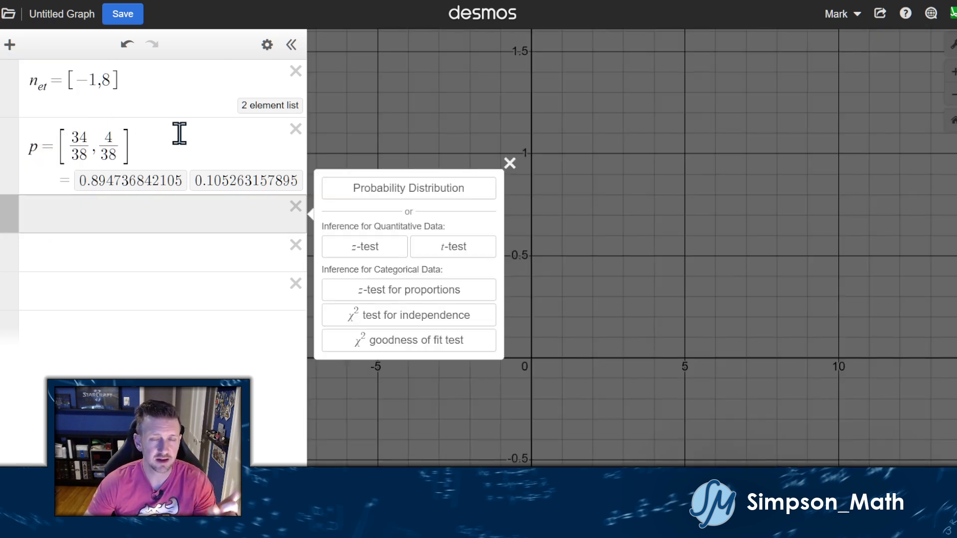
pyautogui.click(377, 189)
pyautogui.click(394, 219)
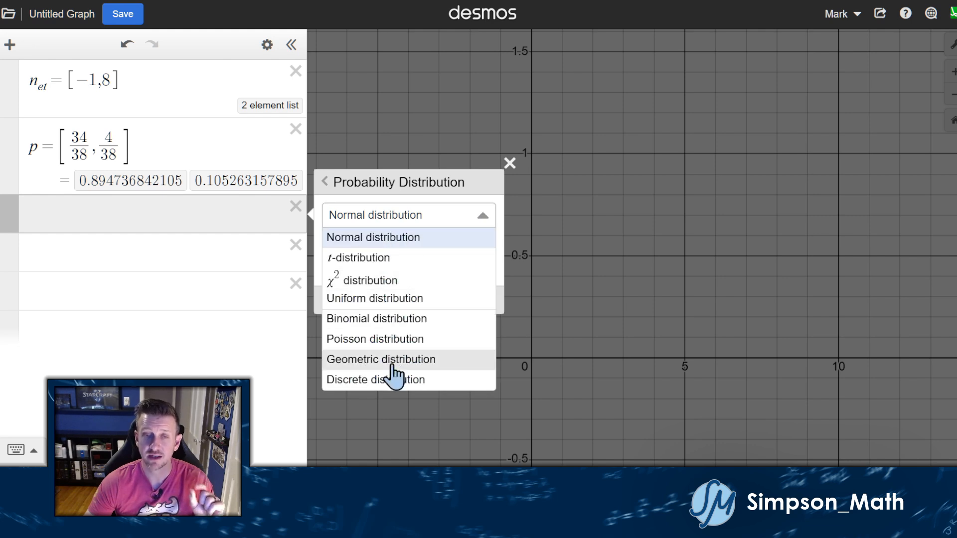
pyautogui.click(393, 377)
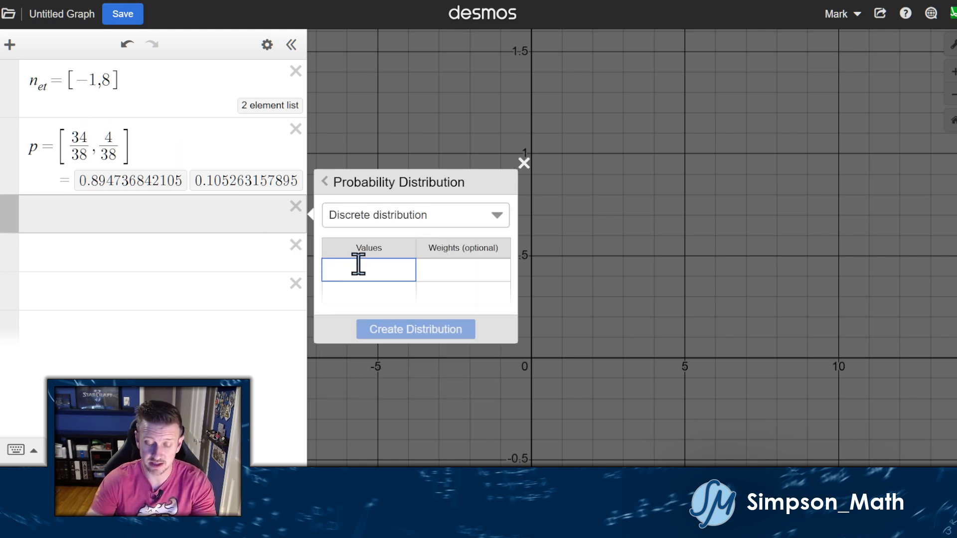
# Enter values n_et and weights p, and create the distribution.
pyautogui.write('n_e')
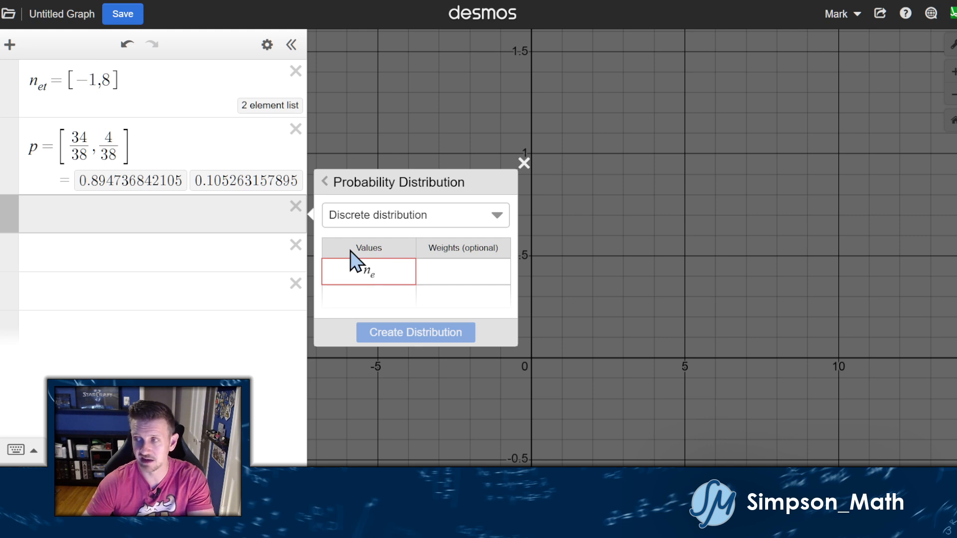
pyautogui.write('t')
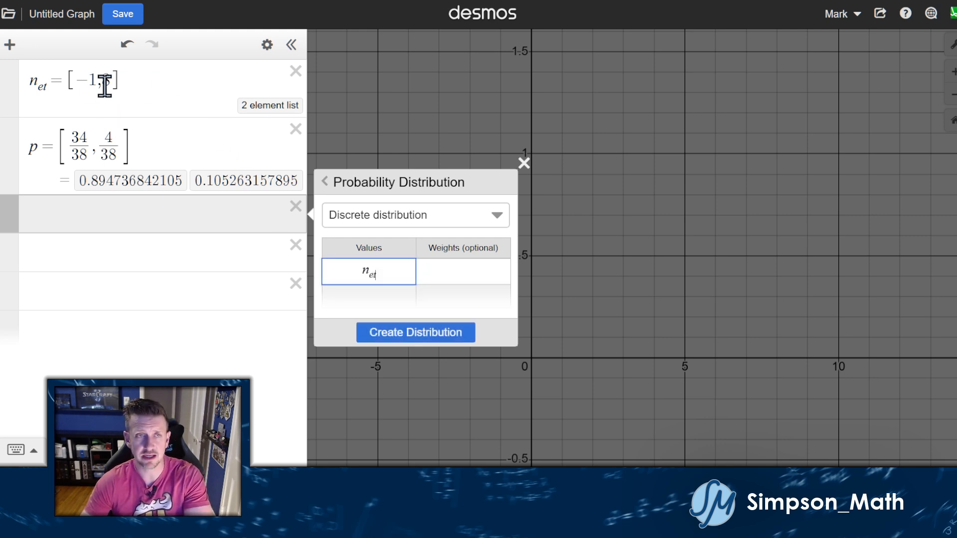
pyautogui.click(451, 267)
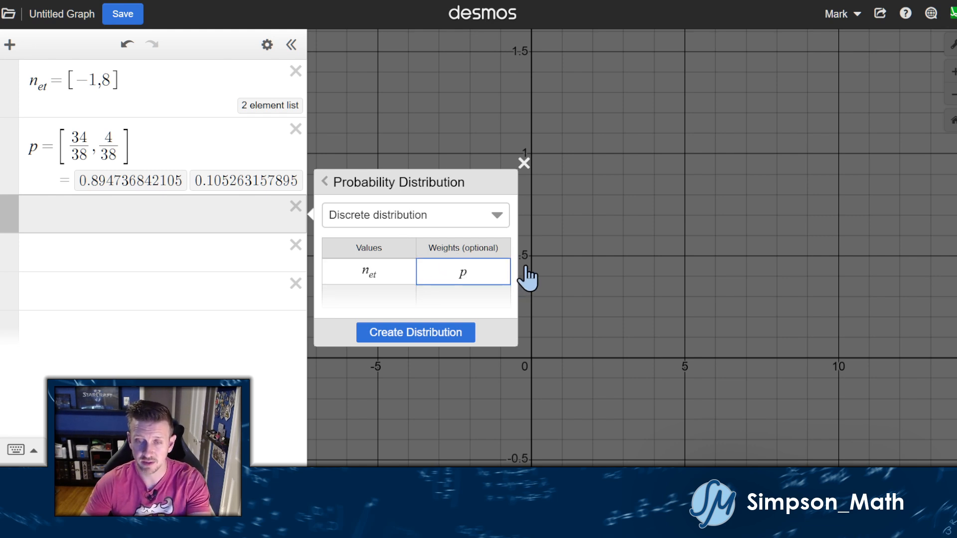
pyautogui.write('p')
pyautogui.press('BackSpace')
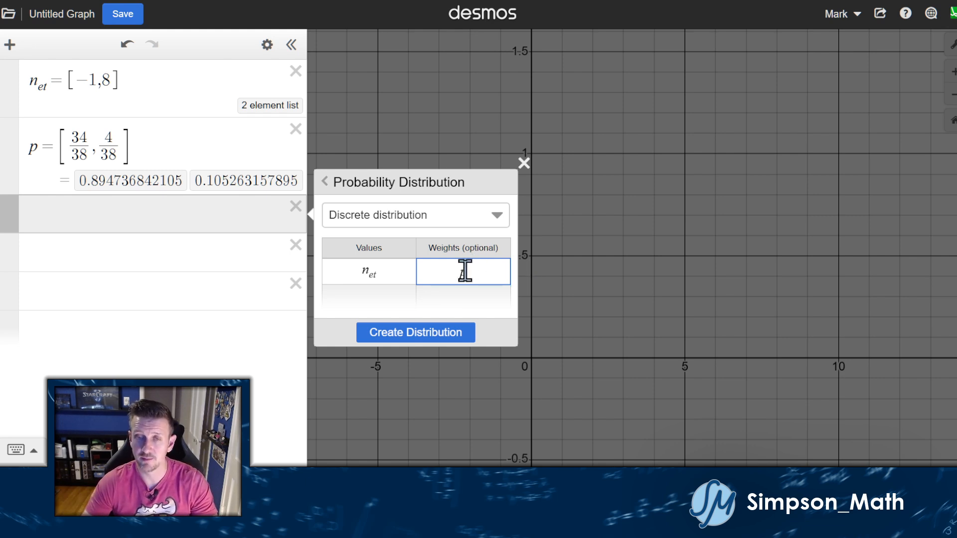
pyautogui.click(429, 333)
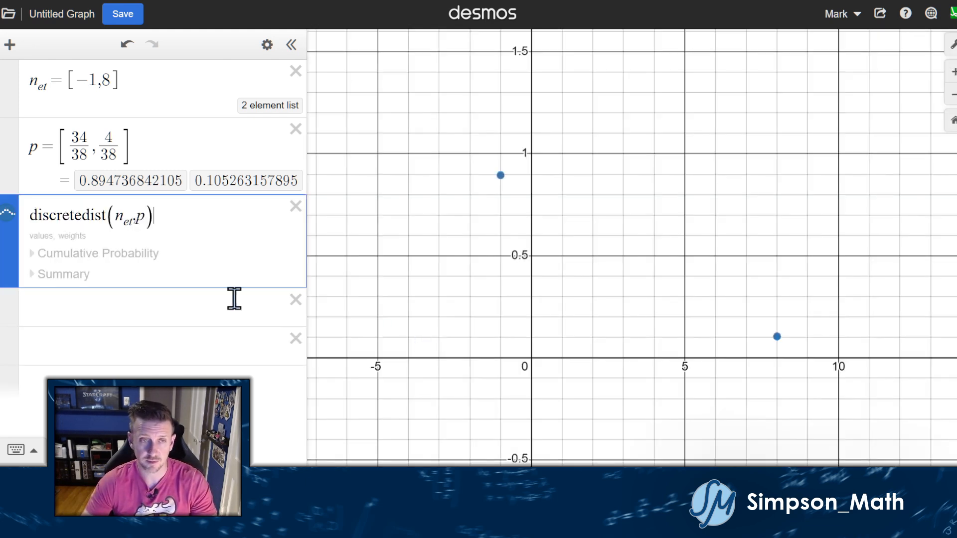
# Delete the discretedist(x1,y1) distribution after viewing its summary.
pyautogui.click(64, 275)
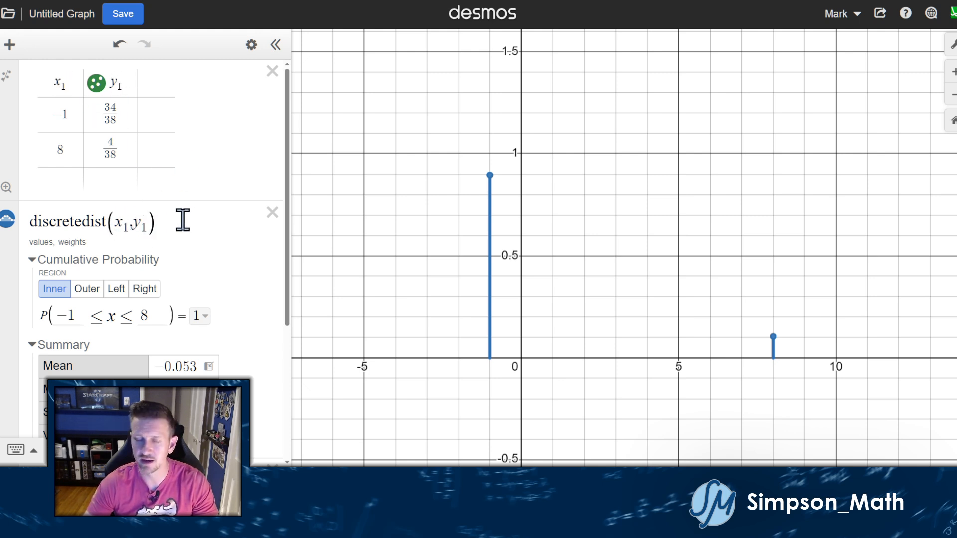
pyautogui.click(272, 214)
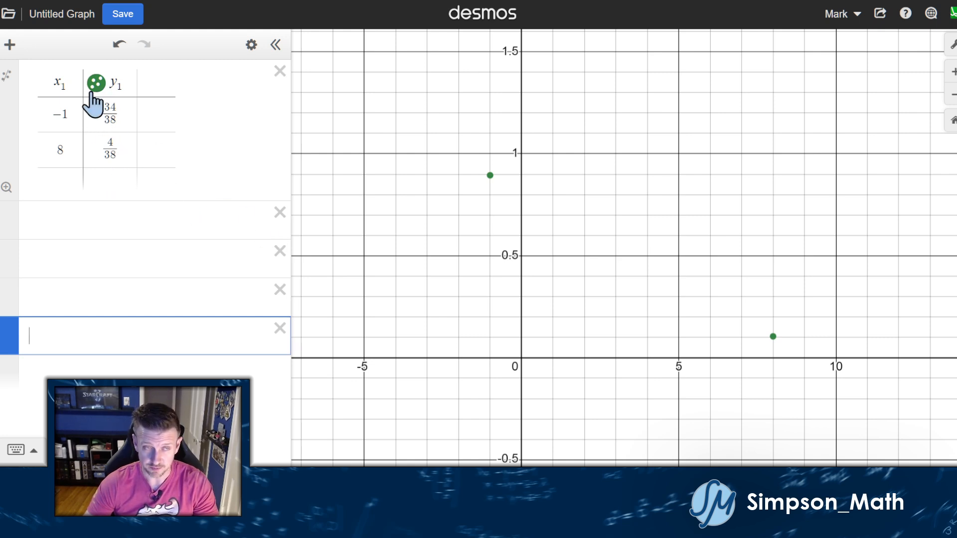
pyautogui.click(113, 225)
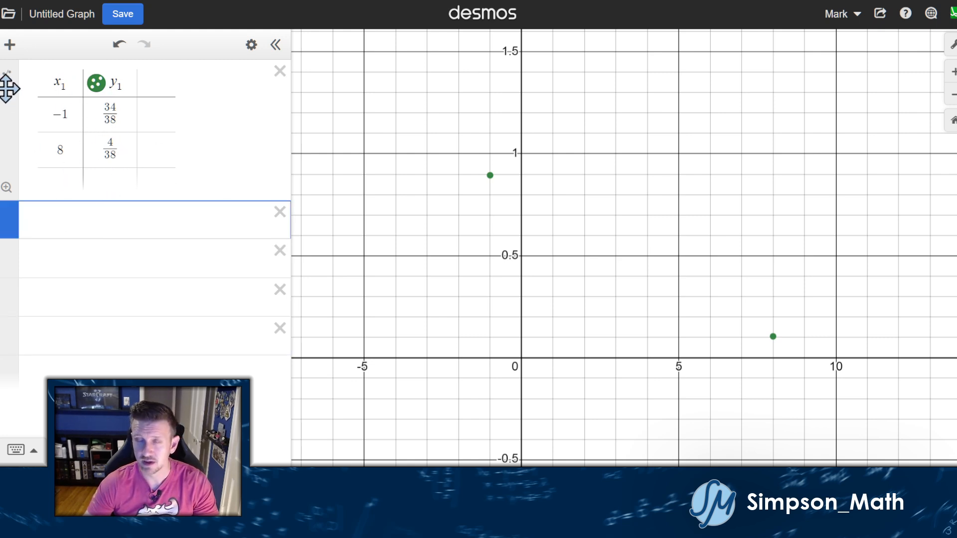
# Insert an empty x2/y2 table and delete it again, keeping only the x1/y1 table.
pyautogui.click(9, 44)
pyautogui.click(38, 131)
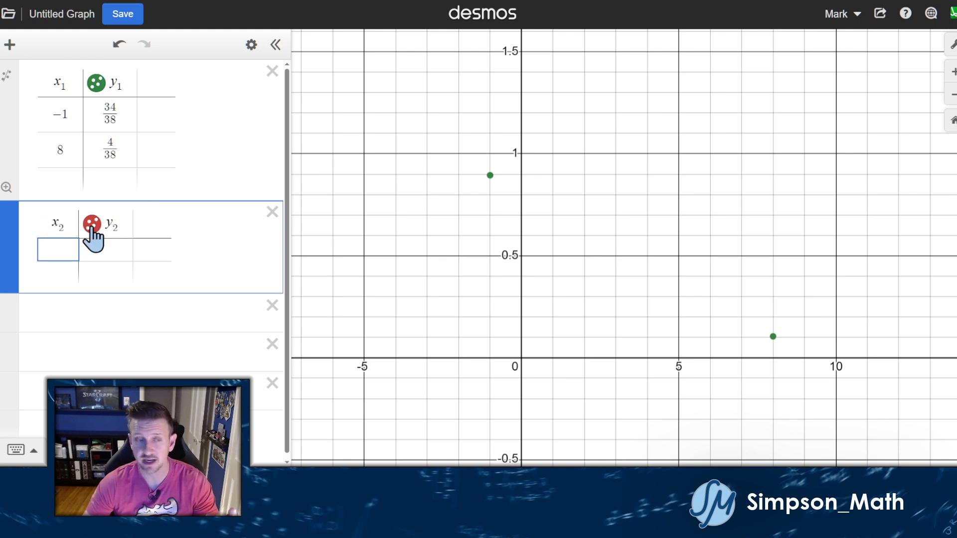
pyautogui.click(272, 212)
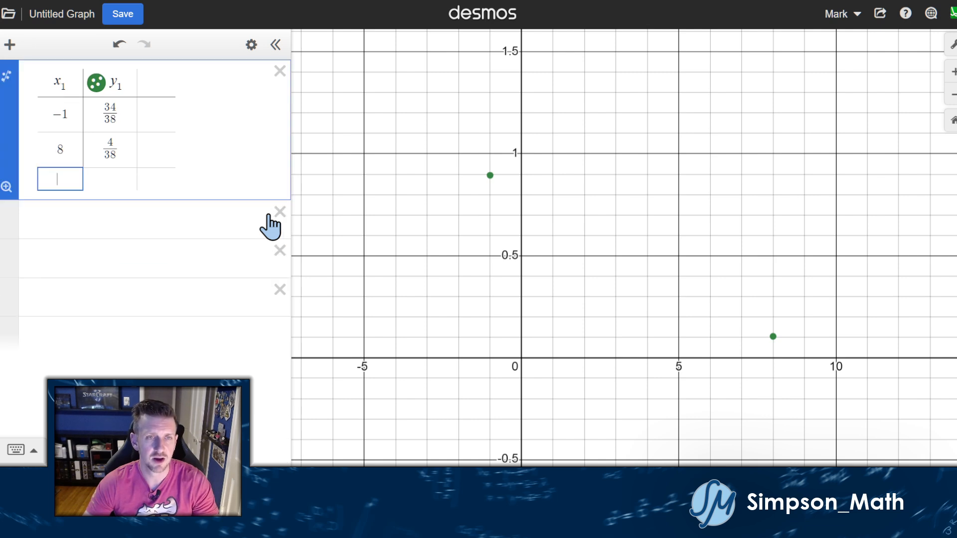
pyautogui.click(142, 221)
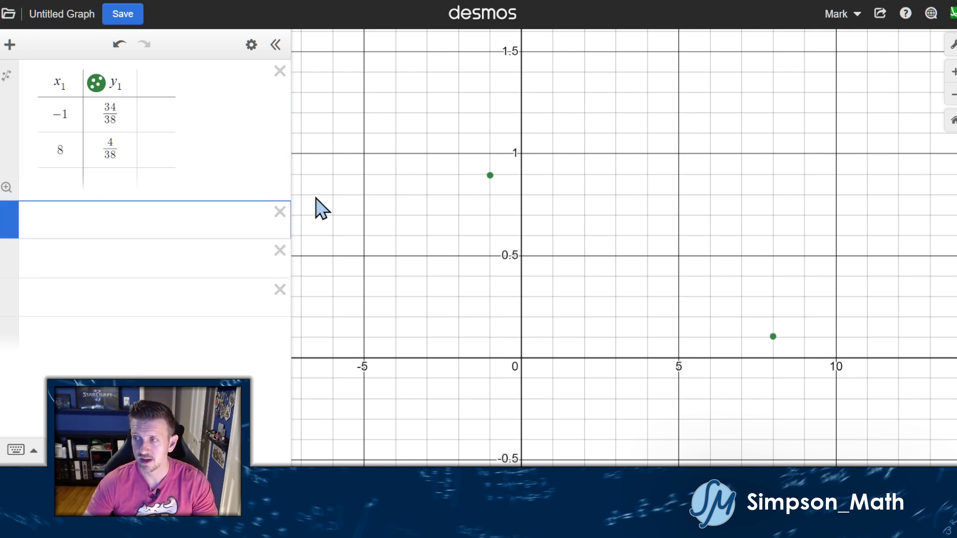
pyautogui.moveTo(327, 203); pyautogui.dragTo(331, 203)
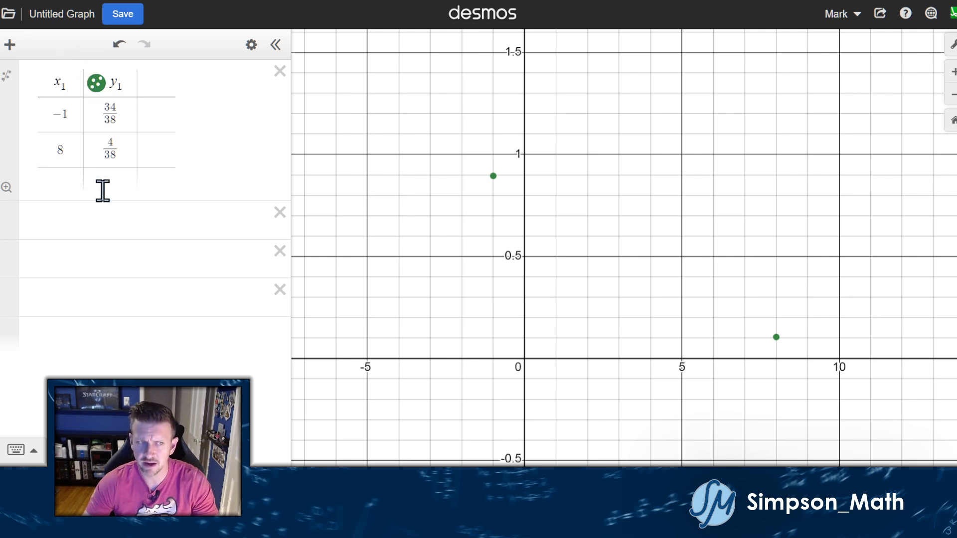
pyautogui.click(91, 220)
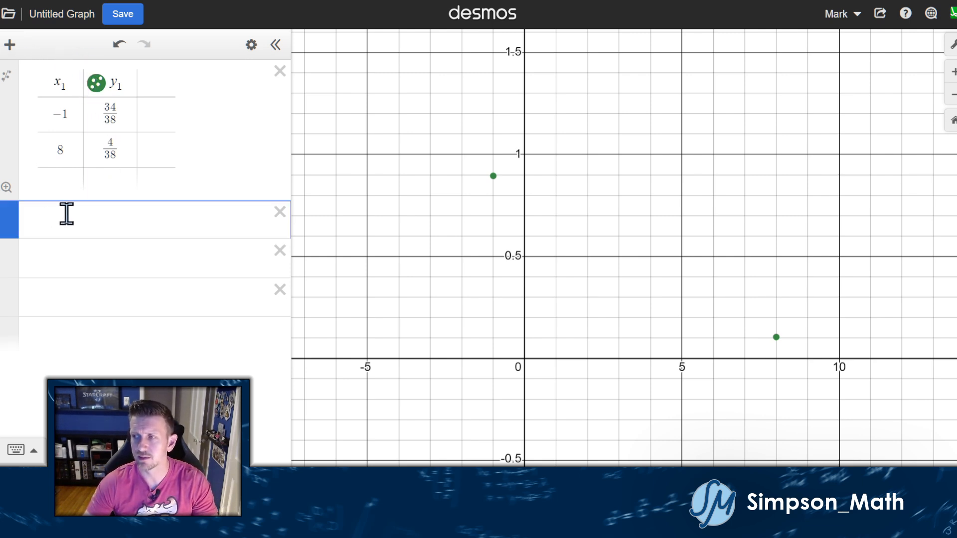
# Start a Discrete probability distribution with Values set to x1.
pyautogui.click(10, 46)
pyautogui.click(35, 158)
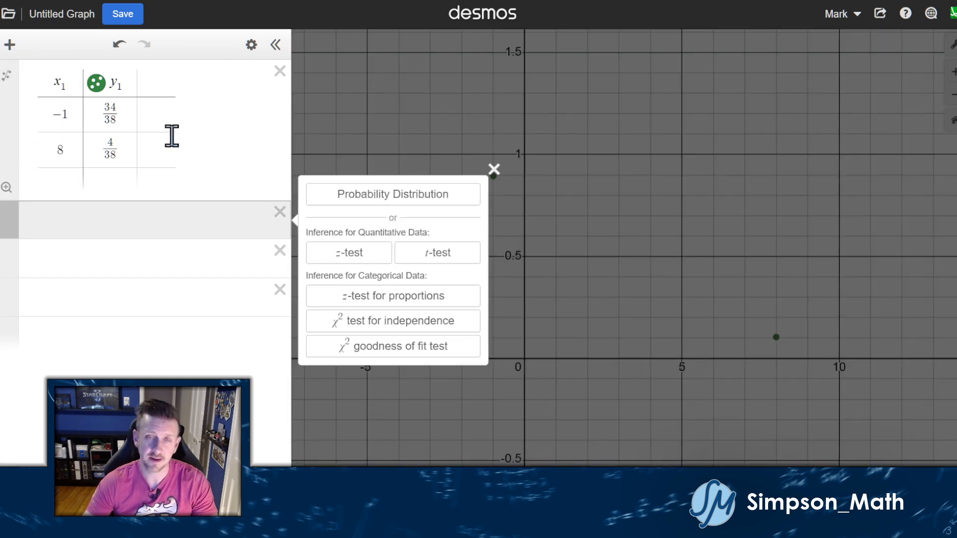
pyautogui.click(396, 192)
pyautogui.click(393, 219)
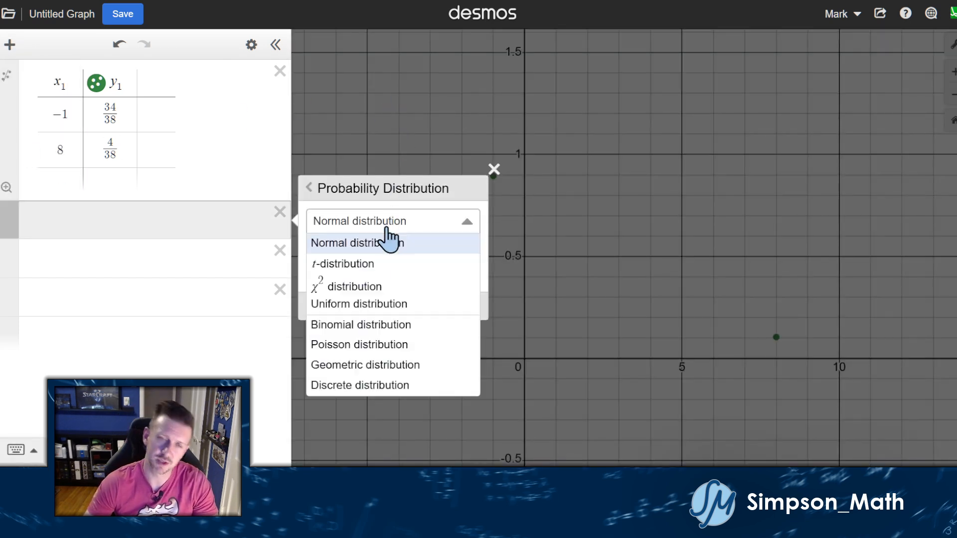
pyautogui.click(353, 384)
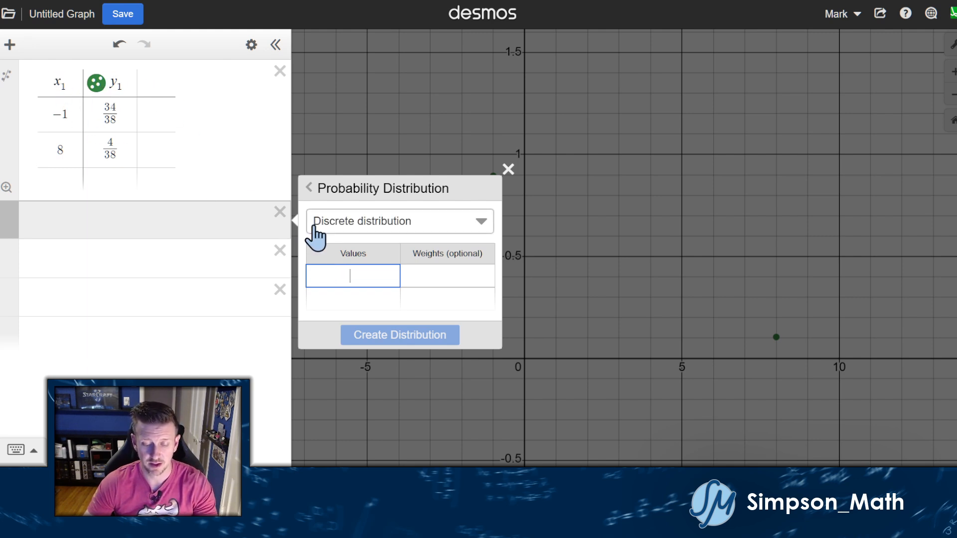
pyautogui.write('x')
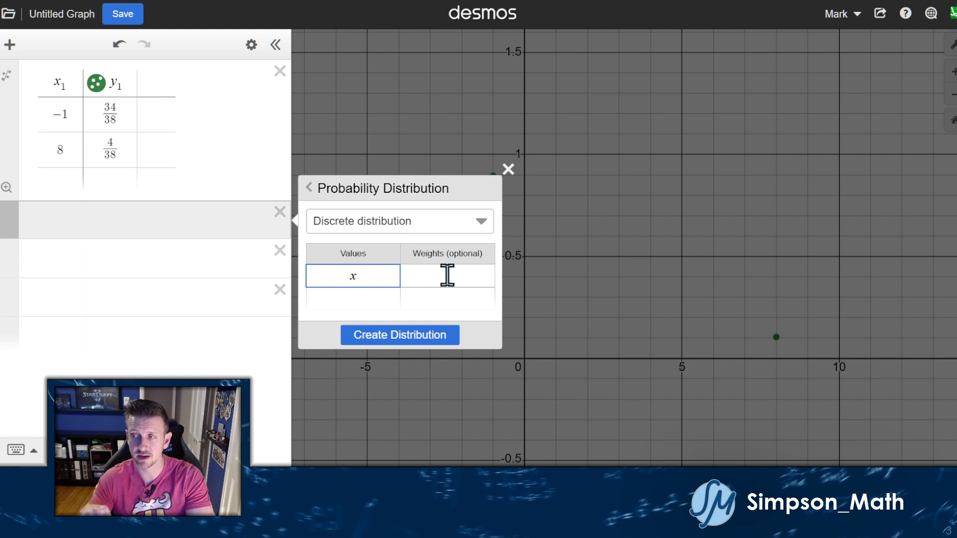
pyautogui.write('1')
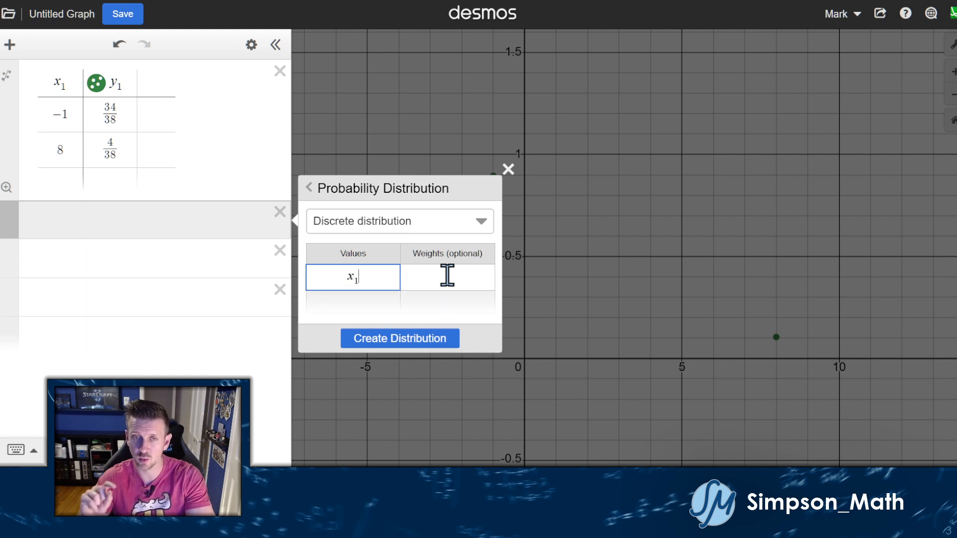
# Enter y1 as the weights and create discretedist(x1, y1).
pyautogui.click(447, 275)
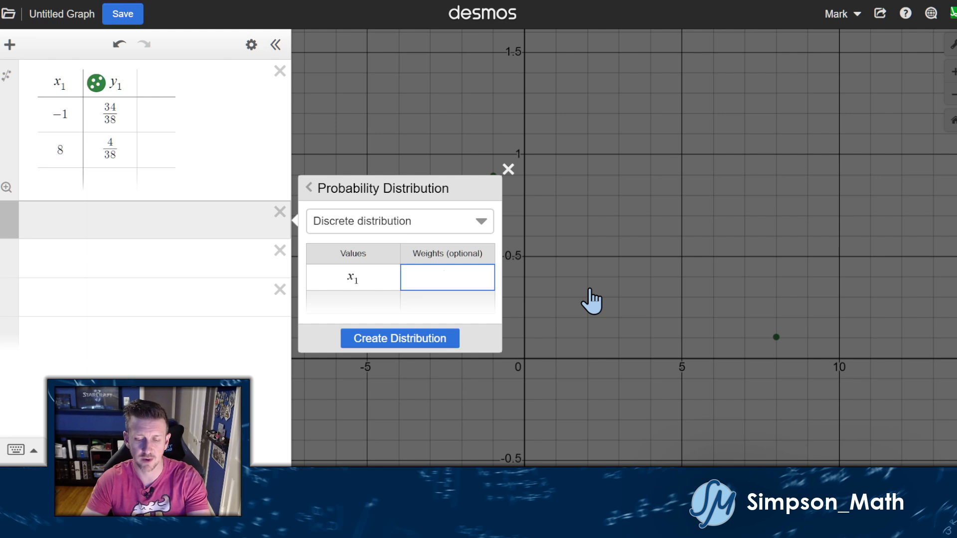
pyautogui.write('y1')
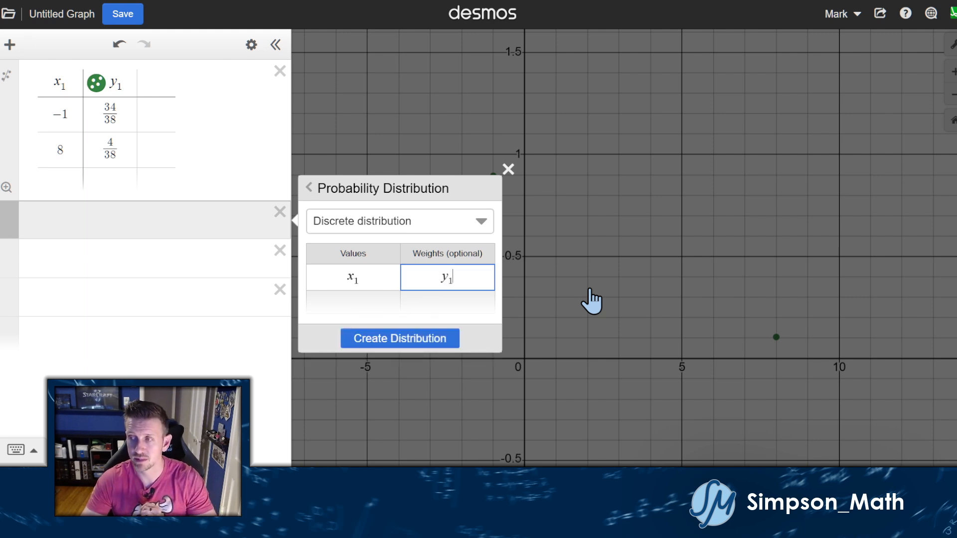
pyautogui.press('BackSpace')
pyautogui.press('BackSpace')
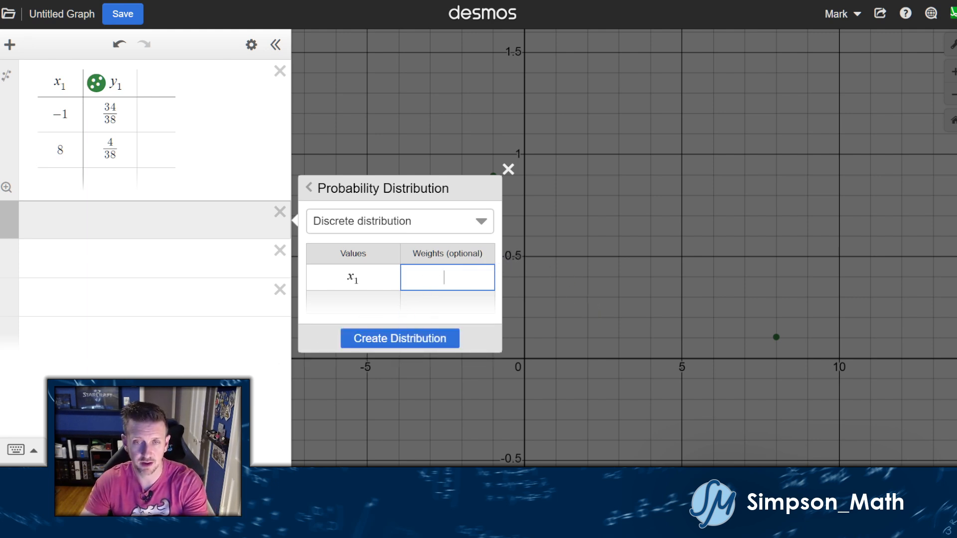
pyautogui.click(16, 449)
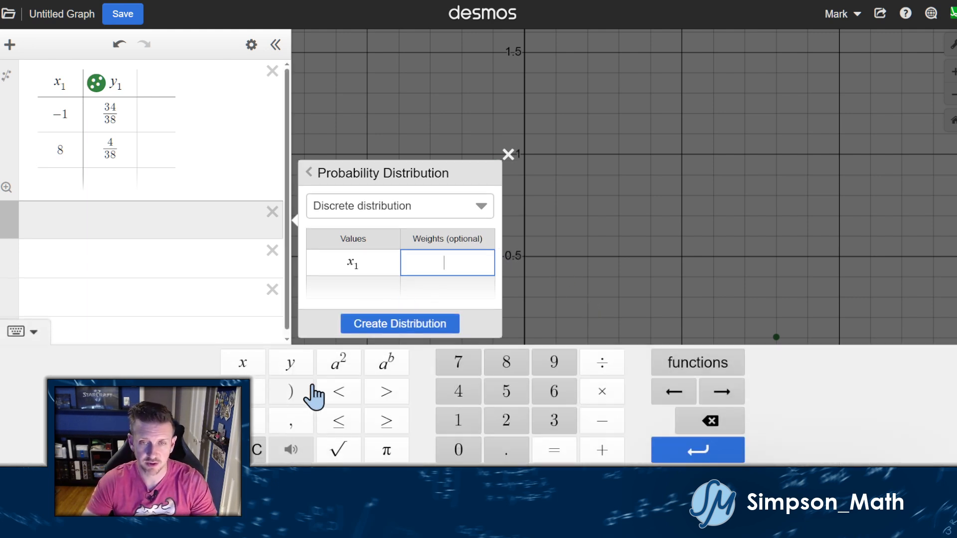
pyautogui.click(294, 366)
pyautogui.click(451, 429)
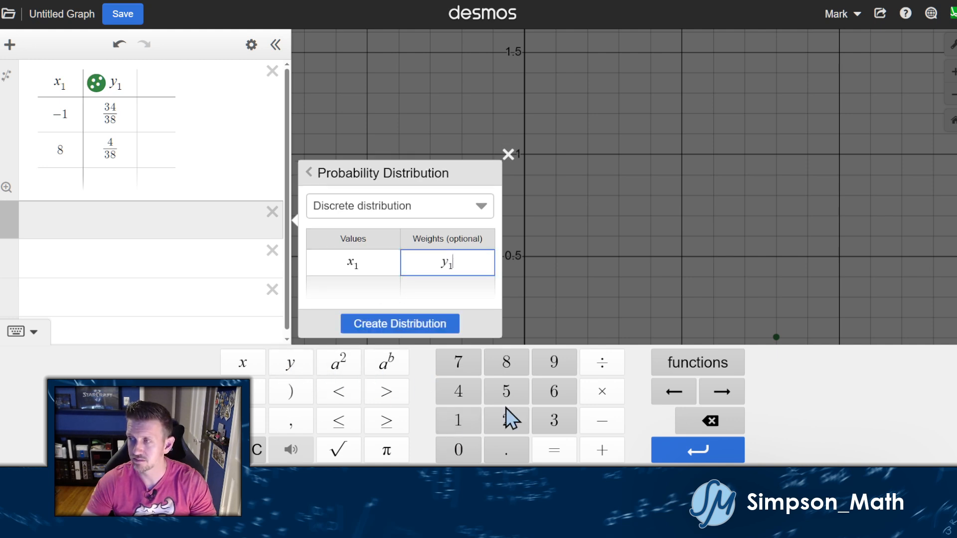
pyautogui.click(29, 334)
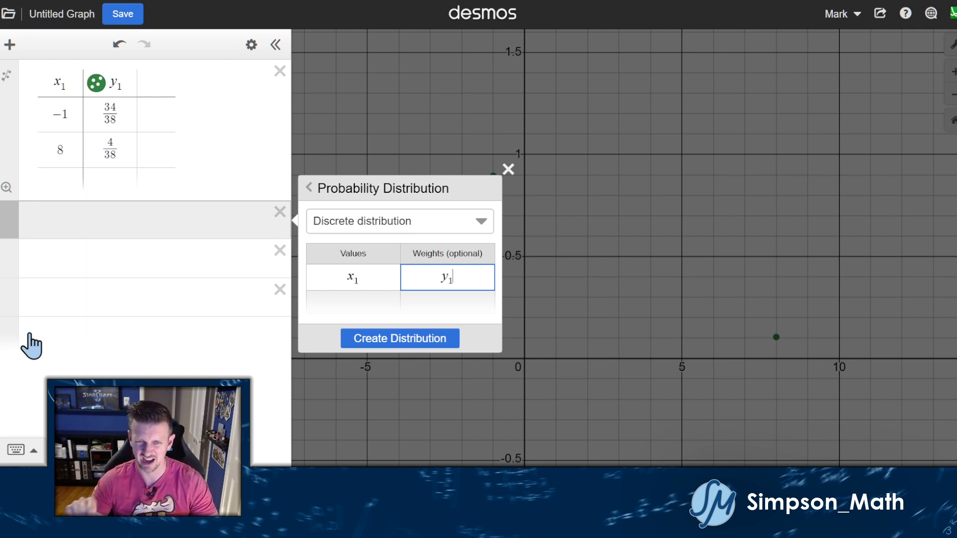
pyautogui.click(359, 275)
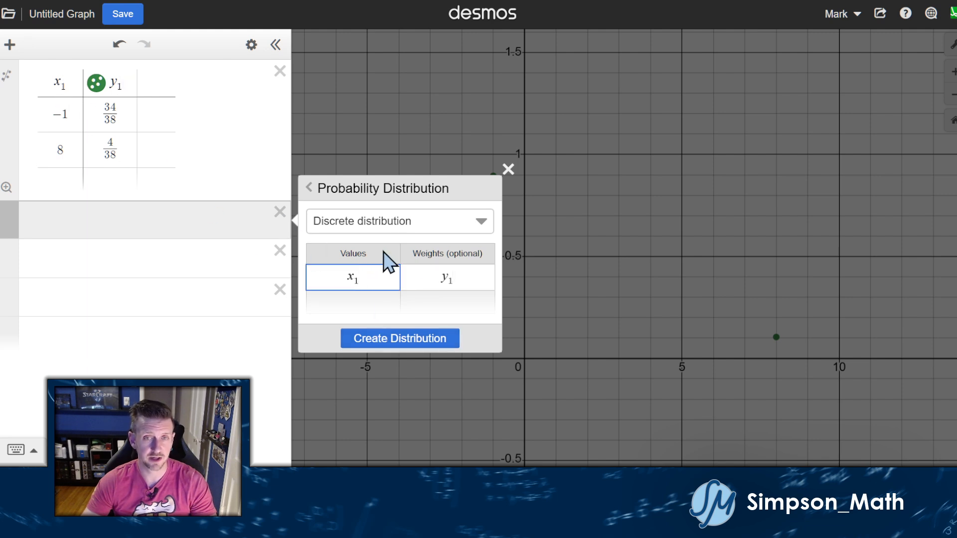
pyautogui.click(448, 271)
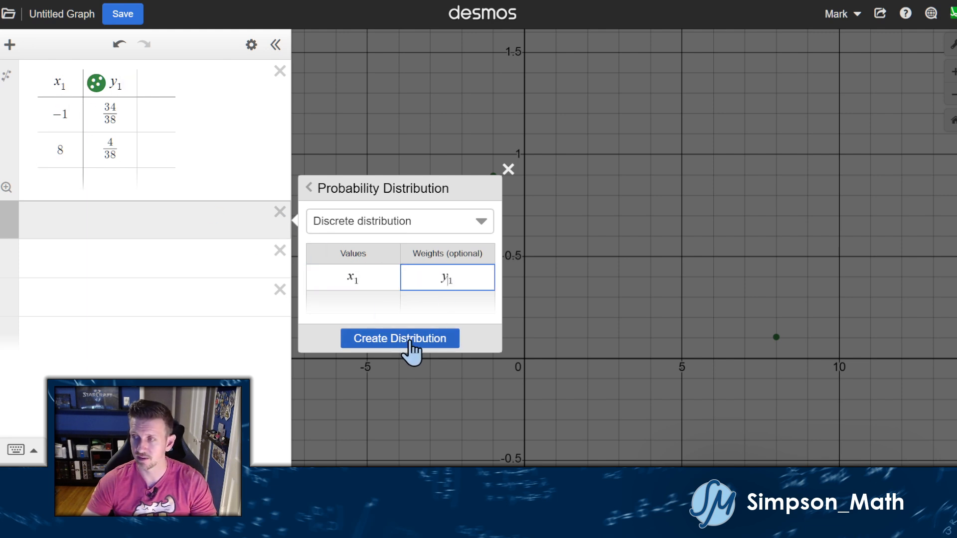
pyautogui.click(413, 346)
# Expand Summary and Cumulative Probability, then add mean(D1) shown as the fraction −1/19.
pyautogui.click(64, 280)
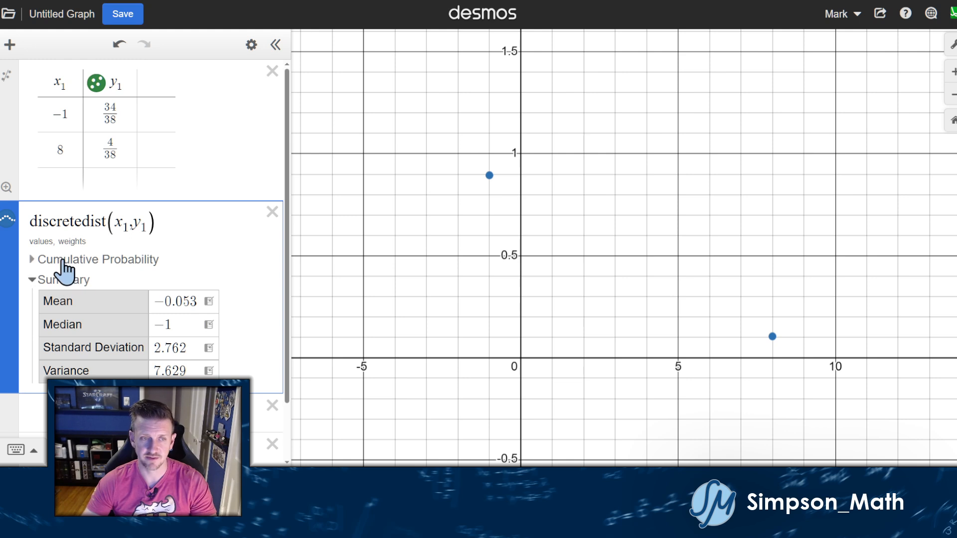
pyautogui.click(62, 259)
pyautogui.scroll(-3, 117, 250)
pyautogui.scroll(3, 122, 249)
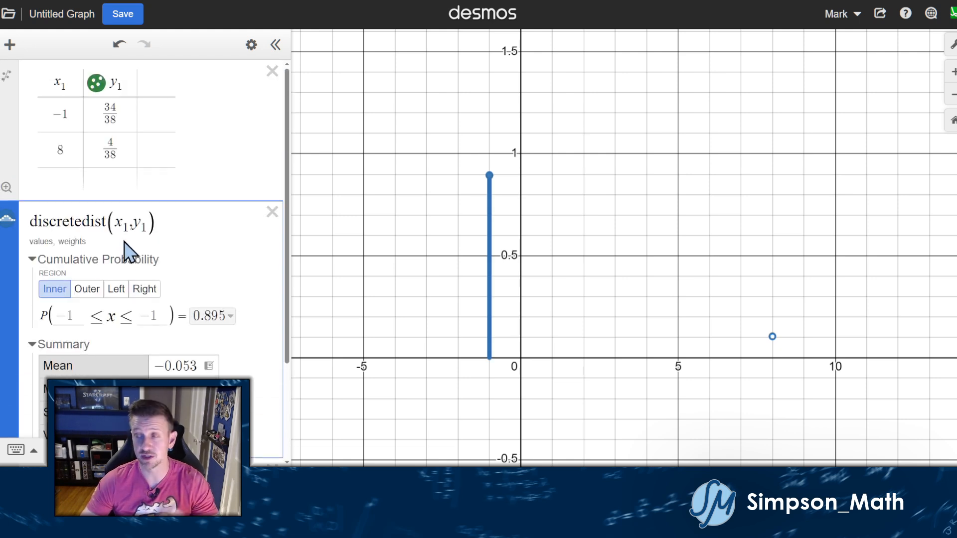
pyautogui.scroll(-3, 127, 252)
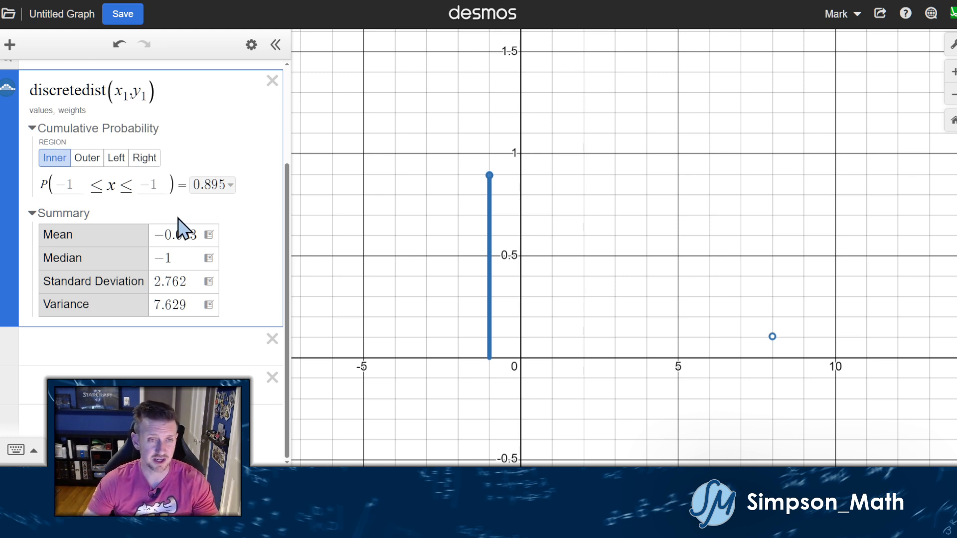
pyautogui.click(209, 235)
pyautogui.click(7, 281)
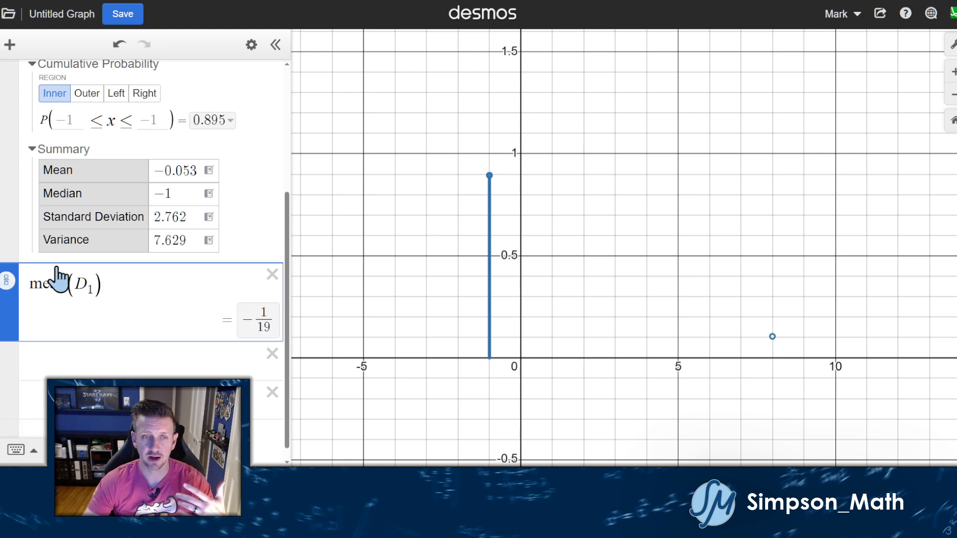